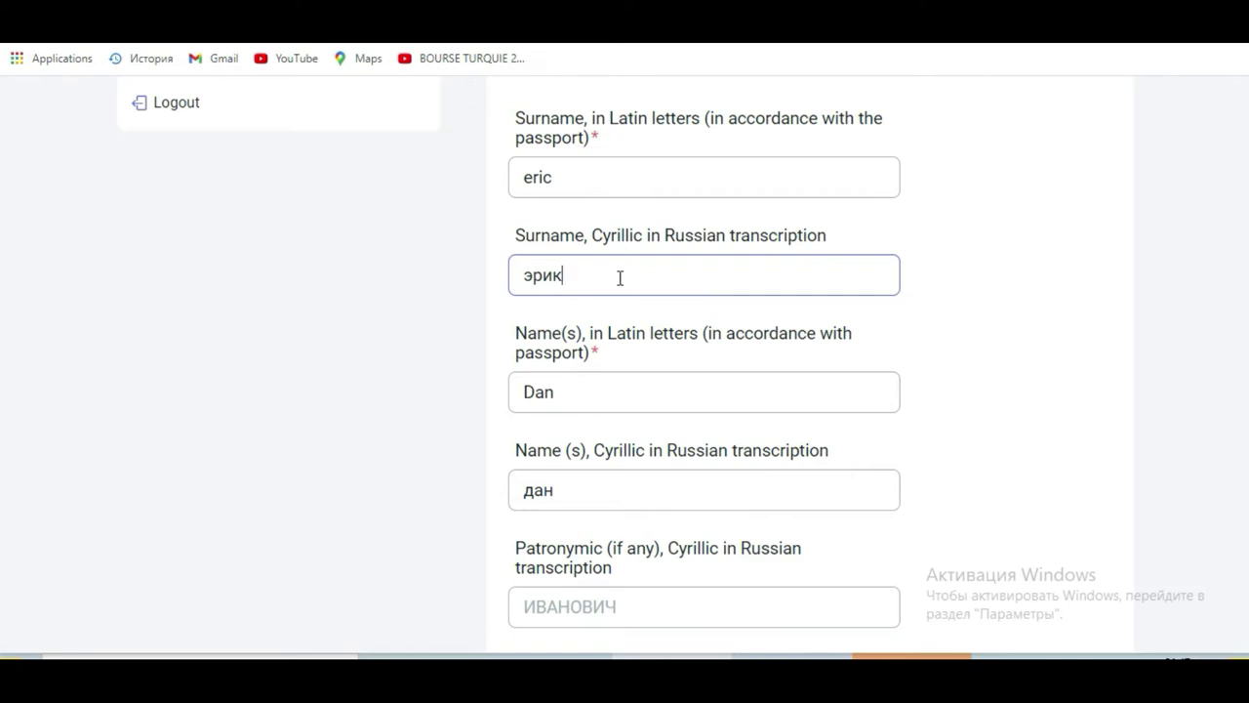
Step: Look up the Russian transcription of a sample first name in Google's English-to-Russian translator, select the result, and return to the application form
left_click(541, 209)
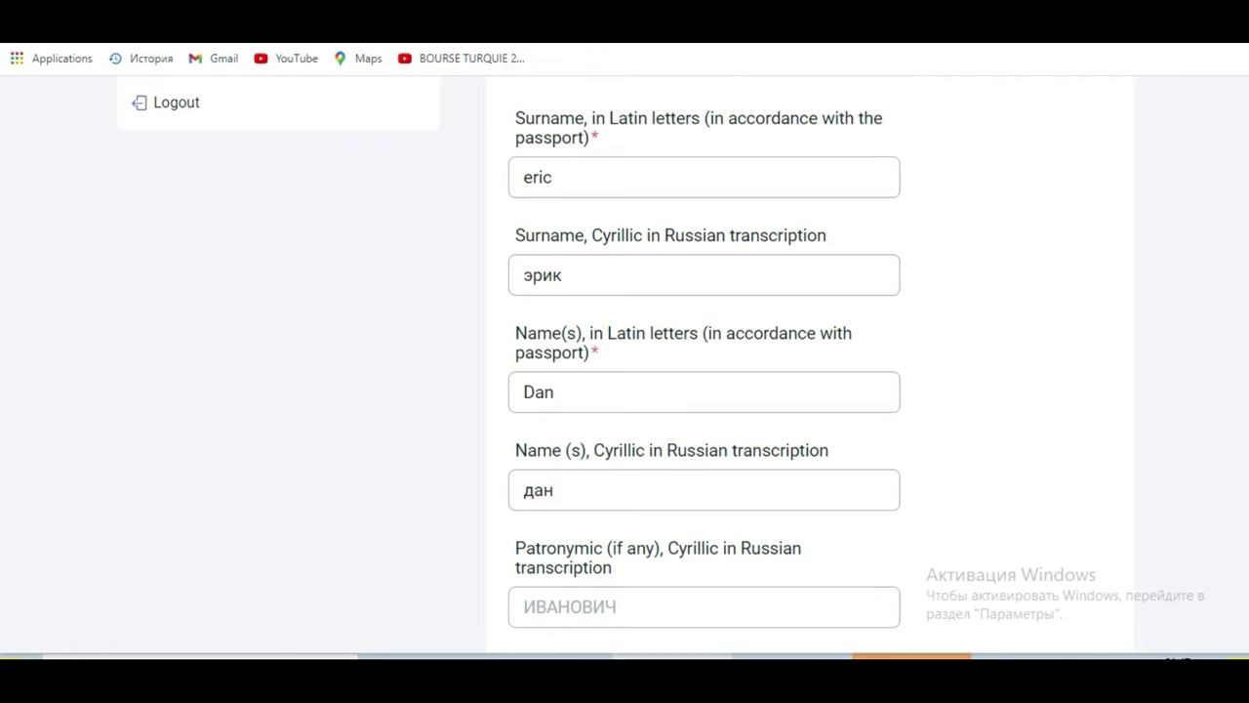
key("ctrl+Tab")
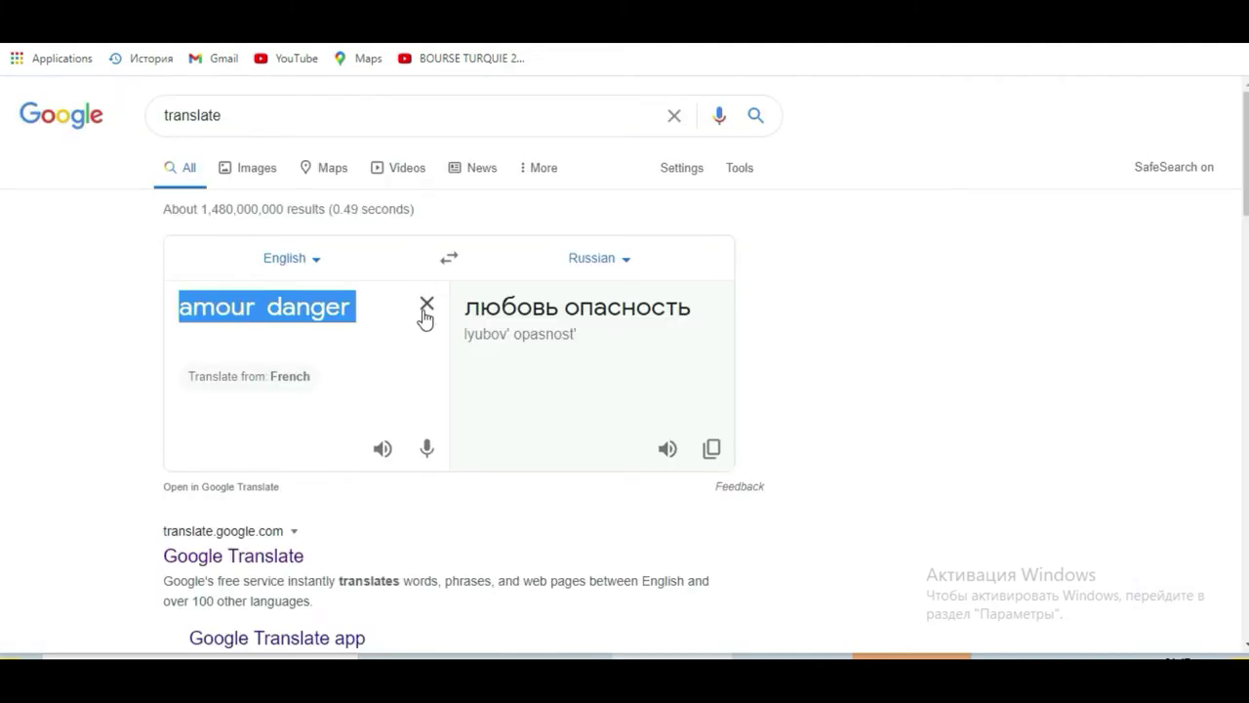
left_click(426, 311)
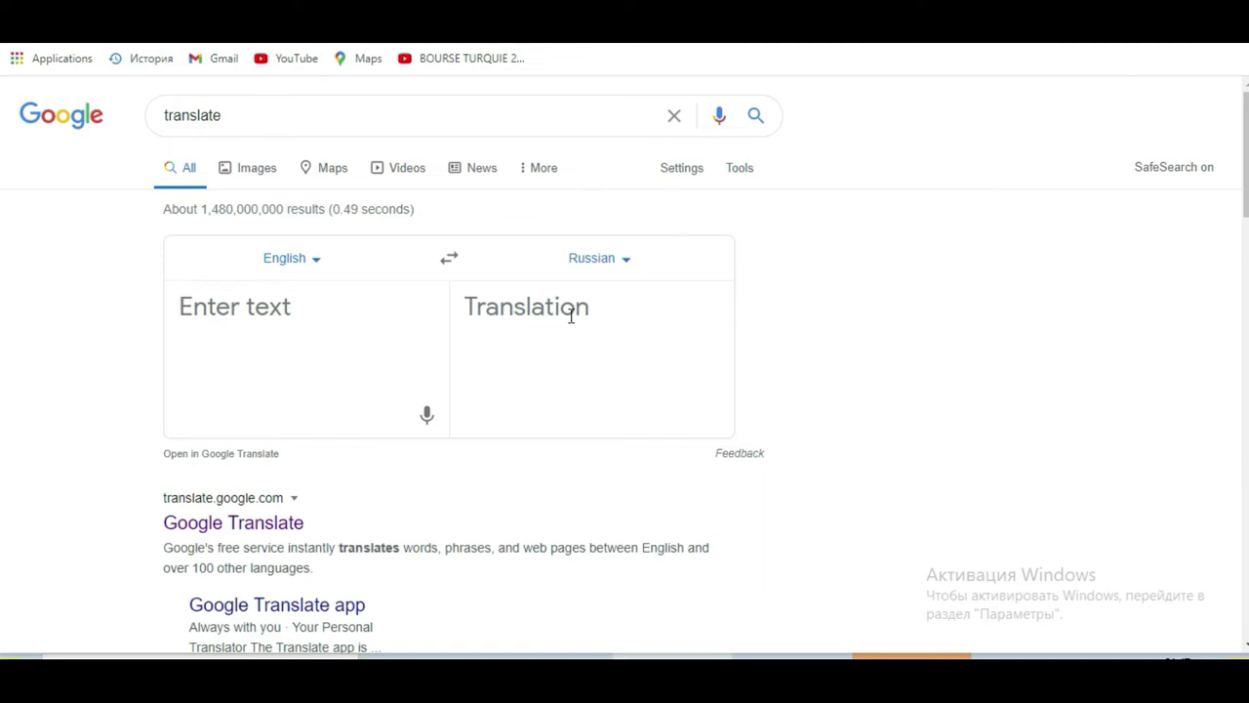
type("olivier")
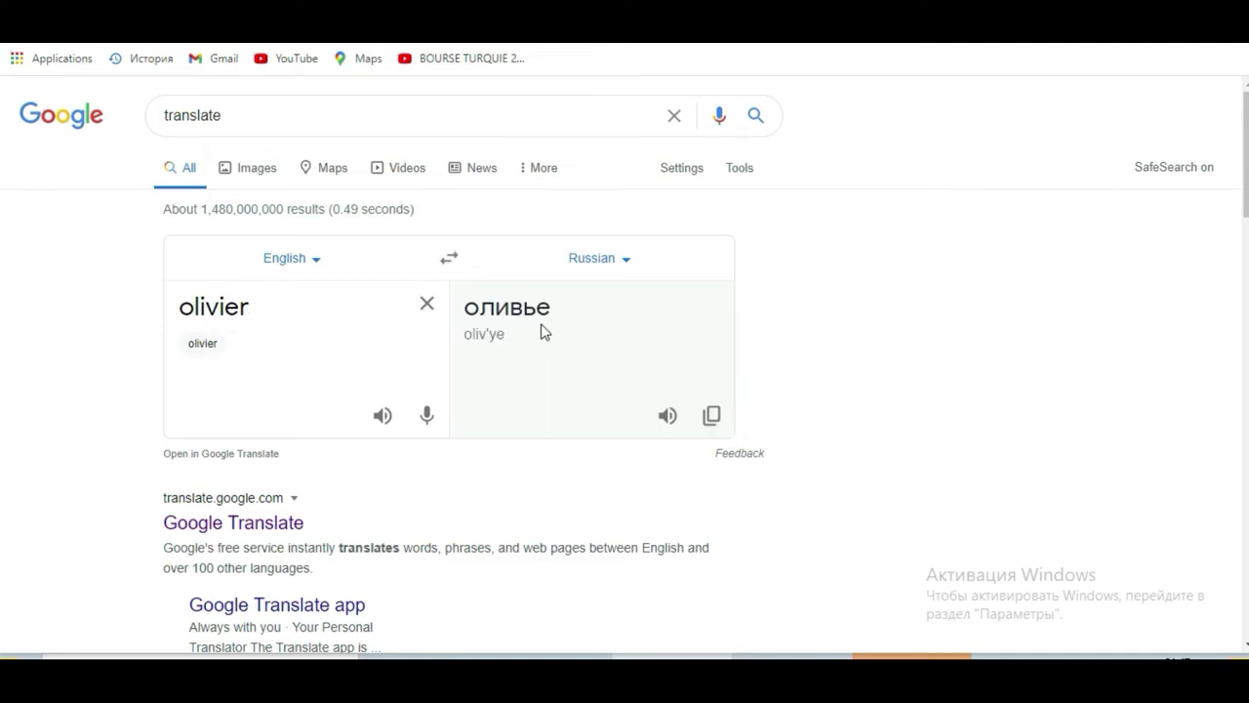
left_click(553, 306)
left_click_drag(554, 305, 479, 307)
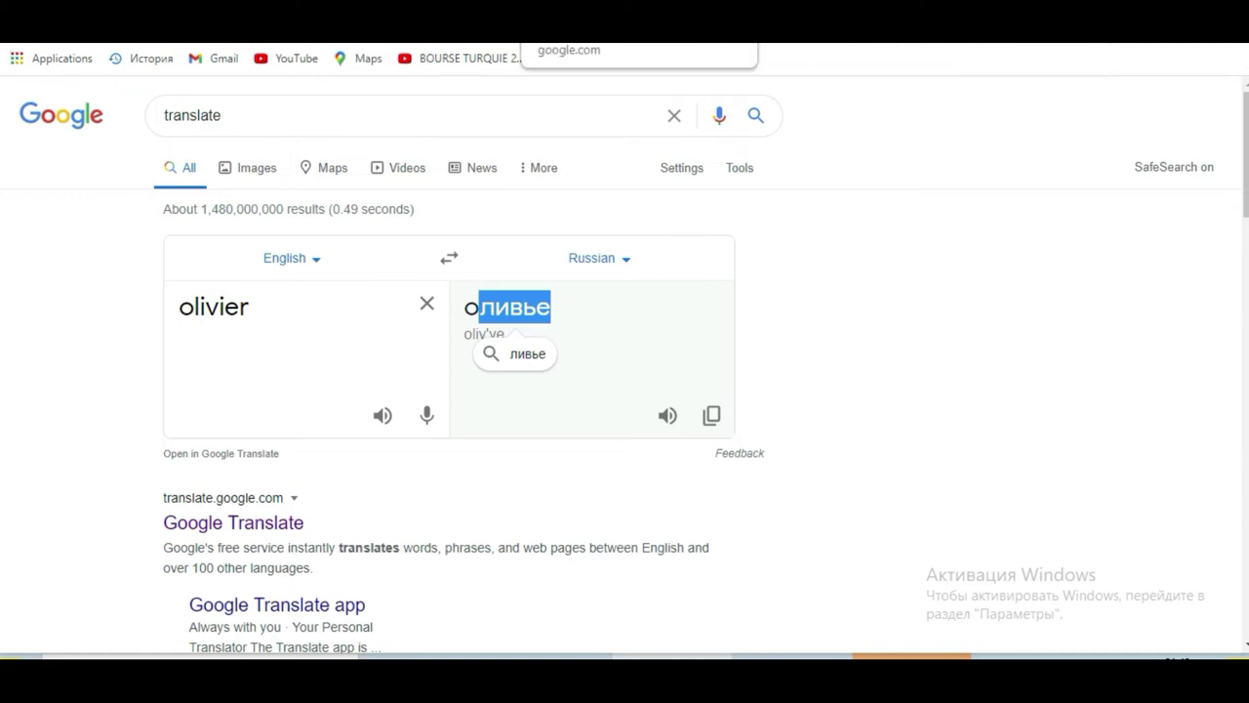
key("ctrl+Tab")
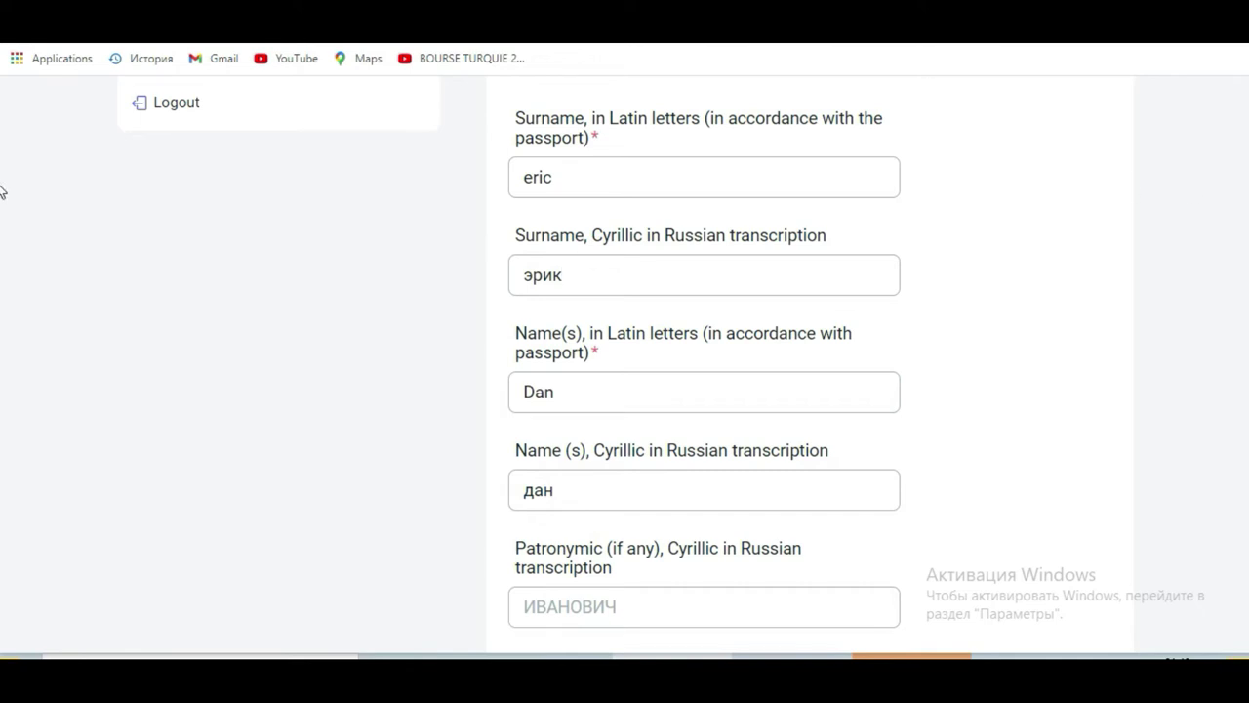
Step: Review the Cyrillic name, patronymic, place of birth and birthdate fields, checking that the birthplace follows the passport
scroll(2, 207, "down", 1)
scroll(2, 207, "down", 1)
scroll(2, 207, "up", 1)
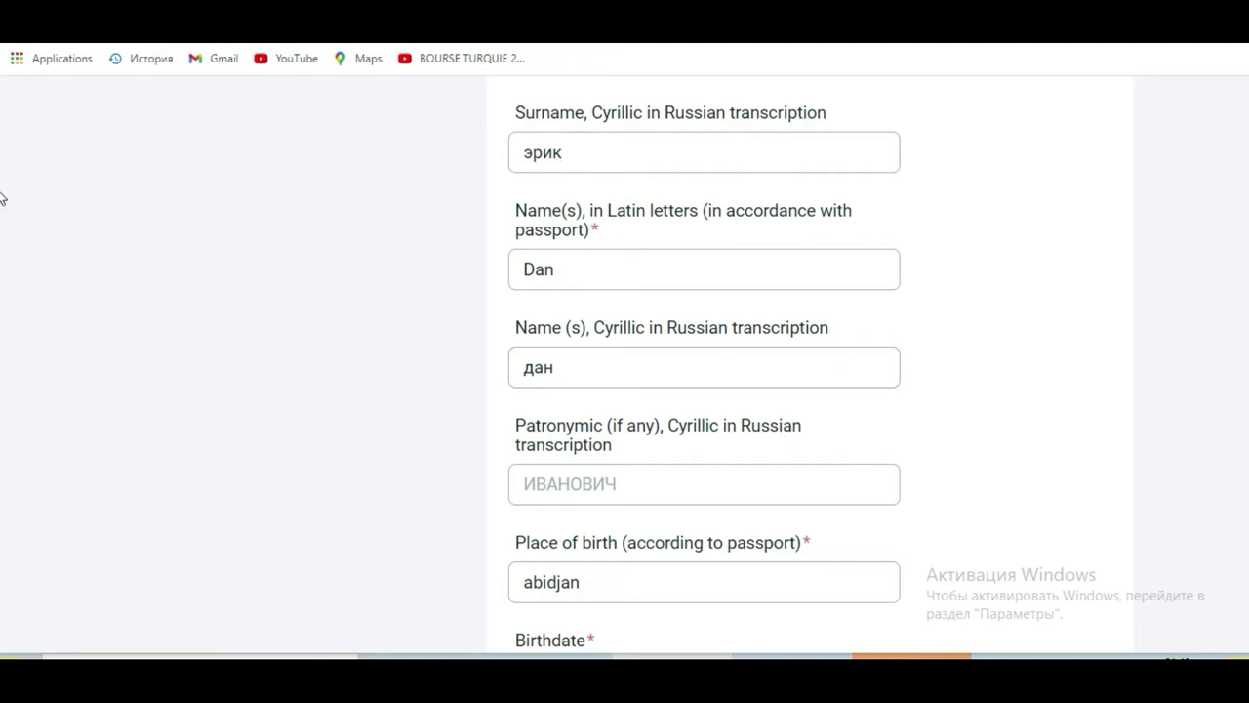
scroll(0, 205, "down", 2)
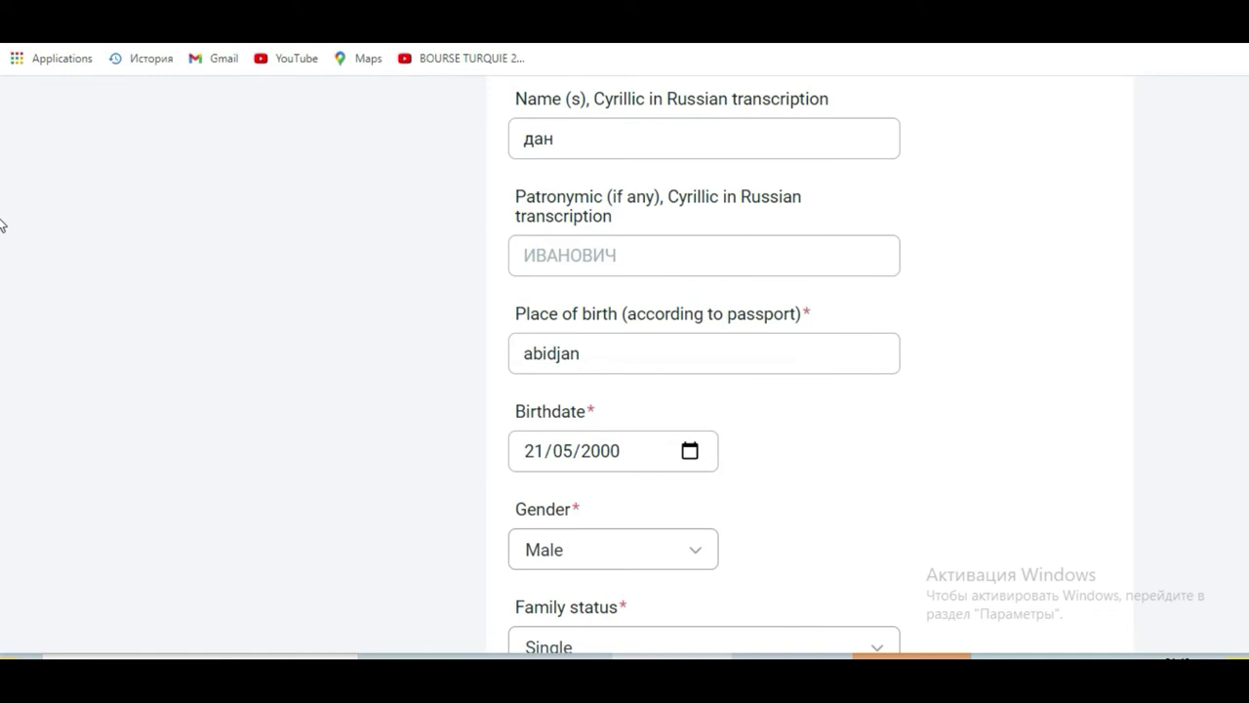
scroll(0, 227, "down", 1)
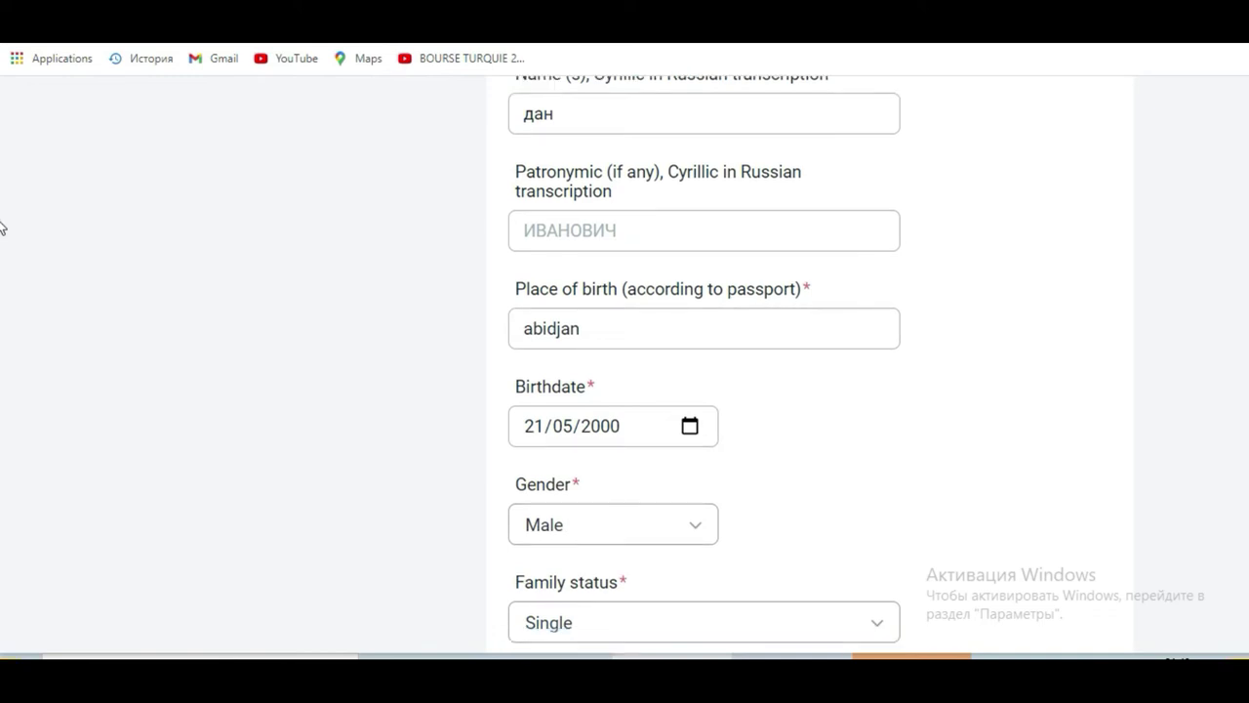
left_click(693, 234)
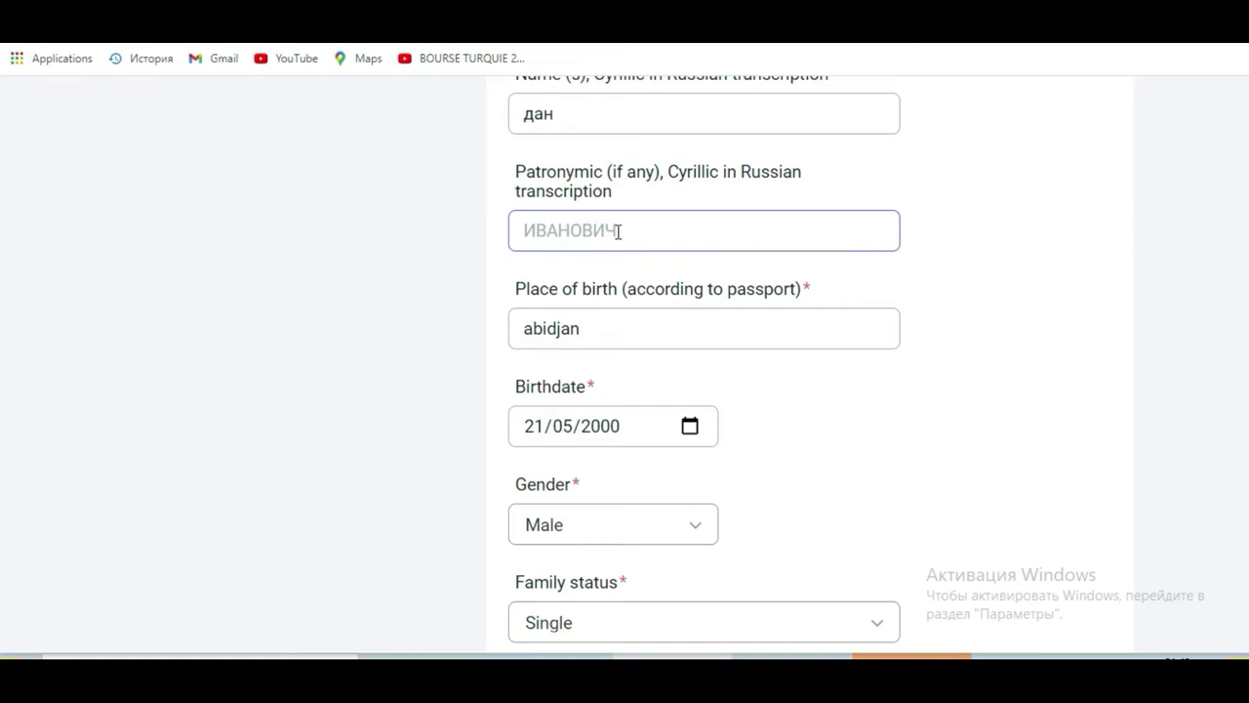
left_click(611, 323)
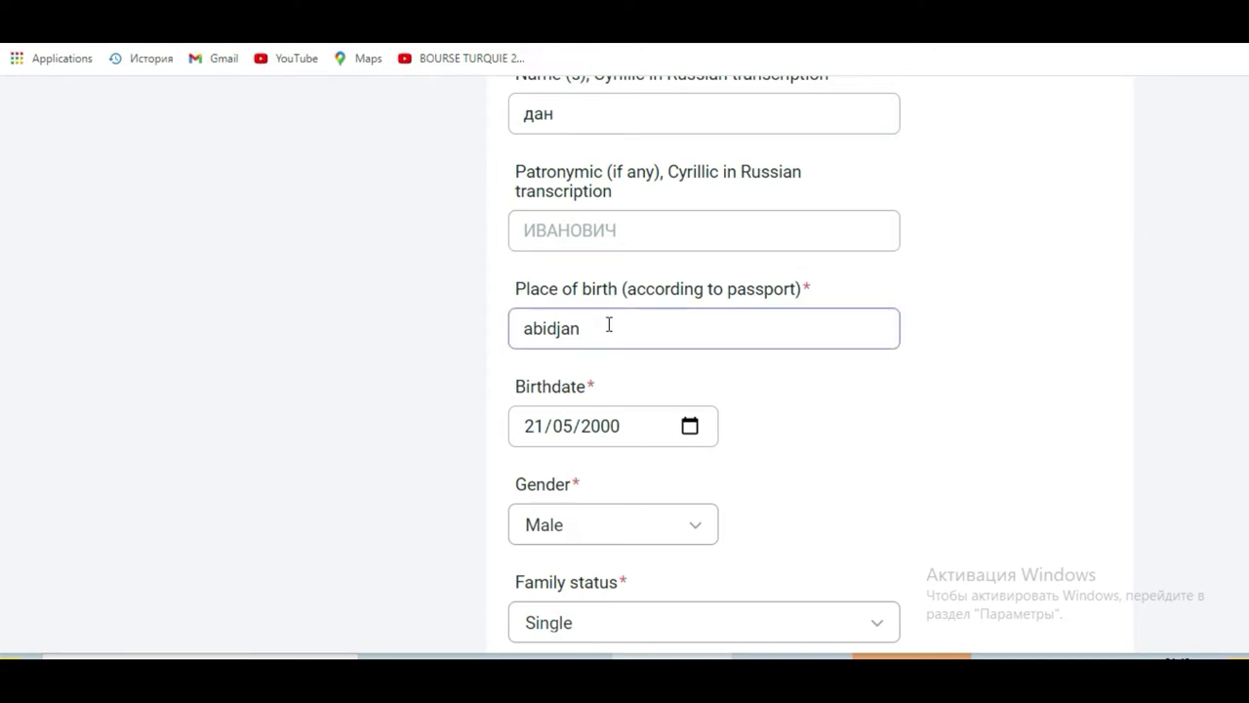
left_click(683, 300)
left_click(629, 283)
left_click_drag(629, 283, 798, 288)
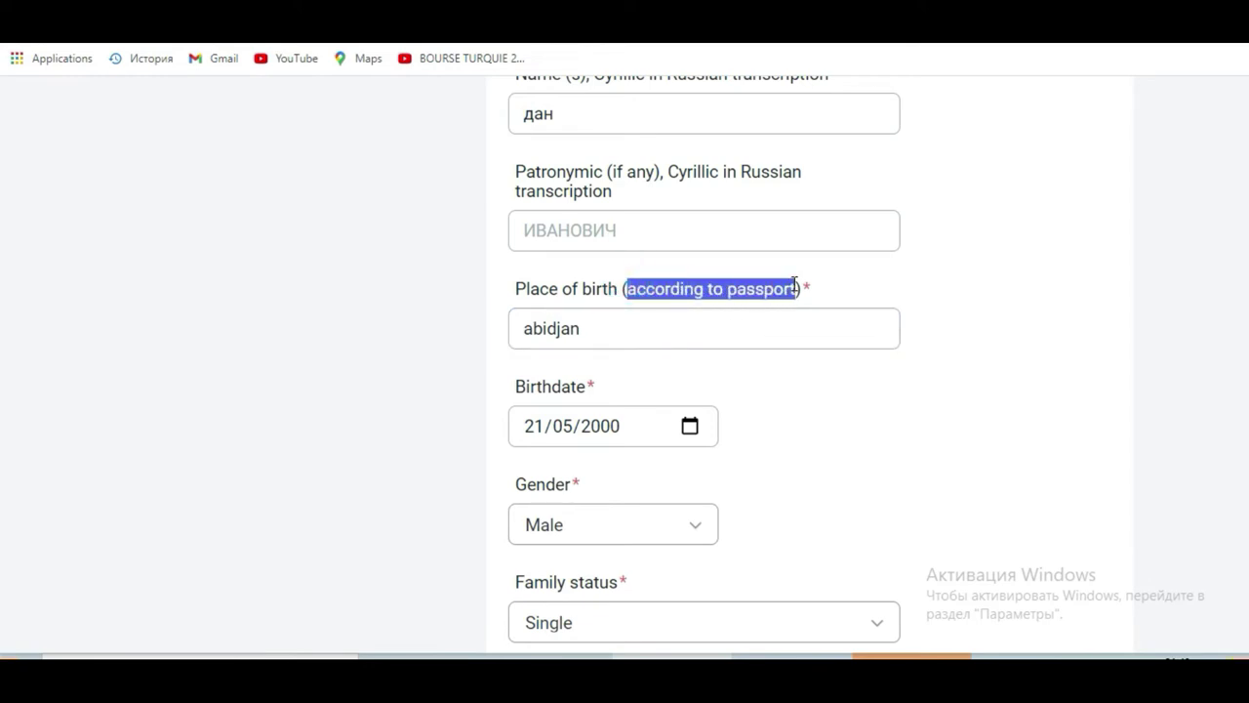
left_click(590, 329)
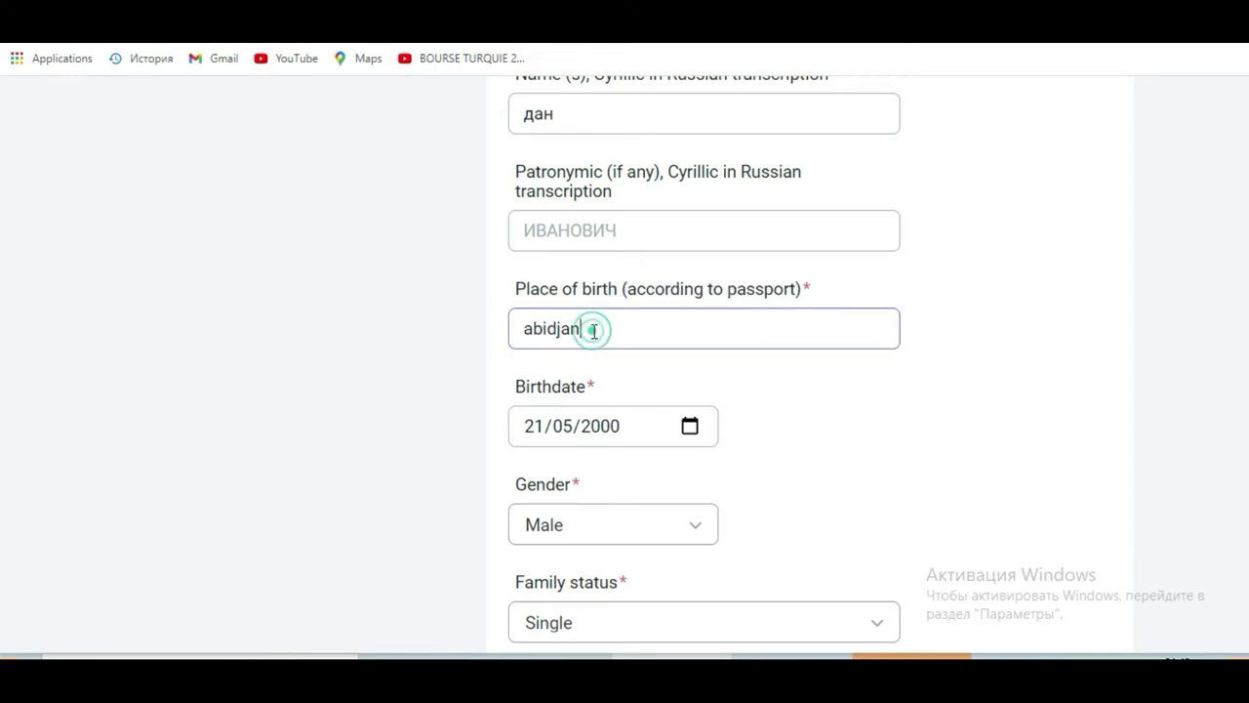
left_click(520, 430)
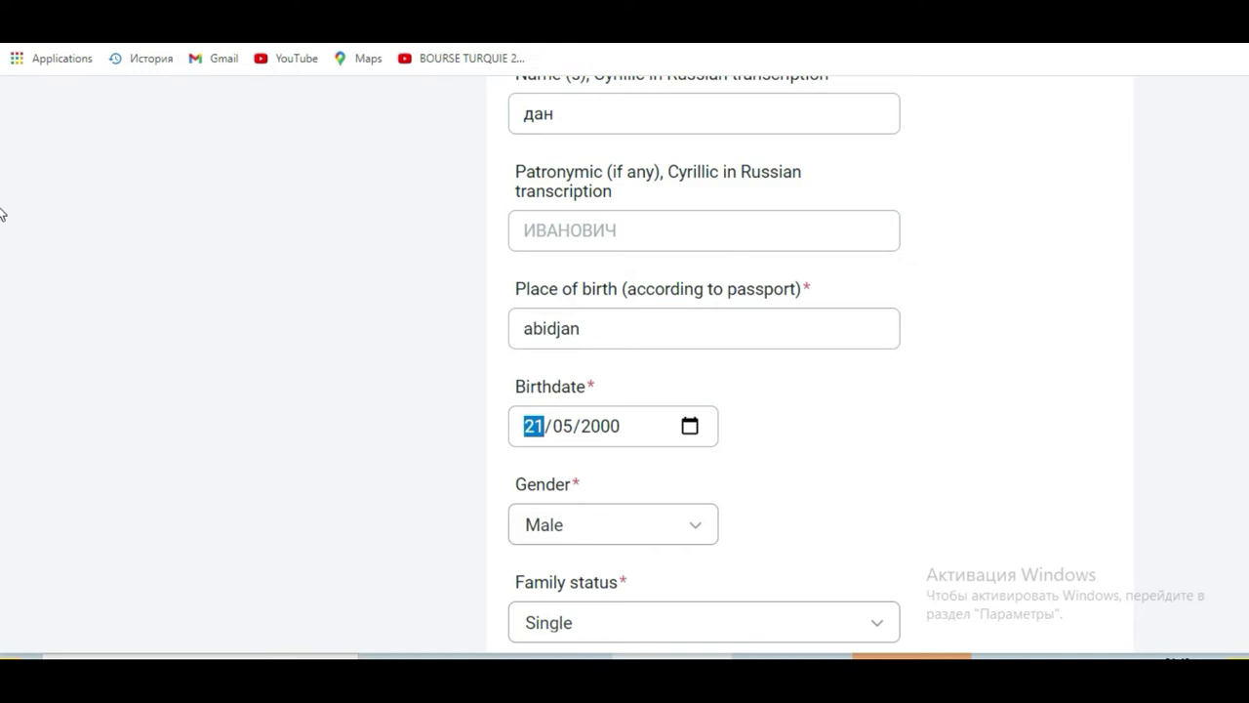
Step: Examine the gender, family status options, compatriot and refugee checkboxes, and the citizenship selection
scroll(2, 223, "down", 1)
scroll(2, 227, "down", 2)
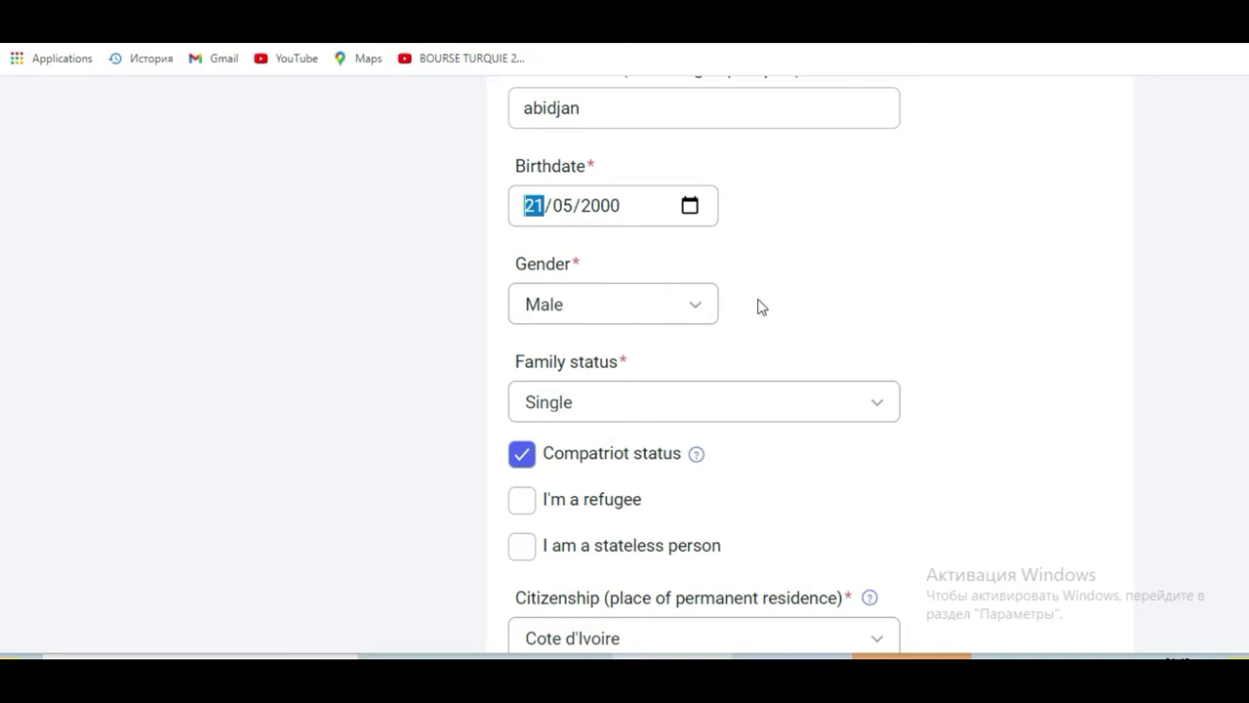
scroll(2, 237, "down", 4)
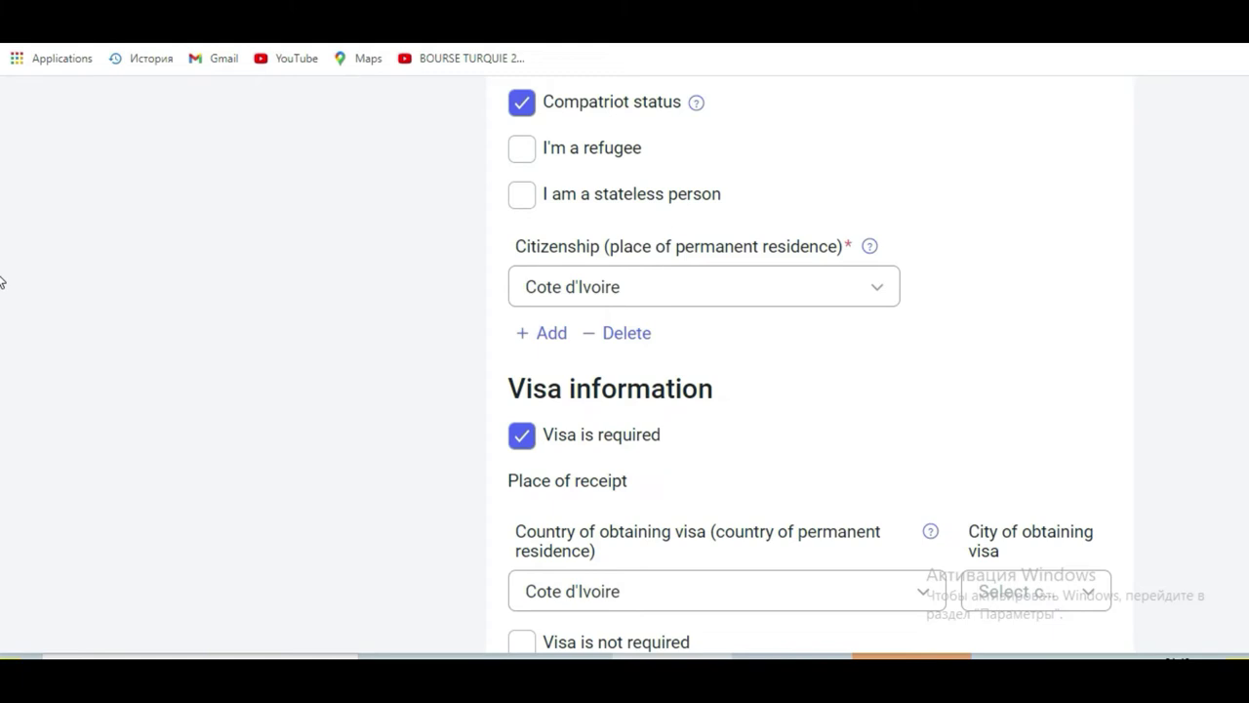
scroll(1, 263, "up", 3)
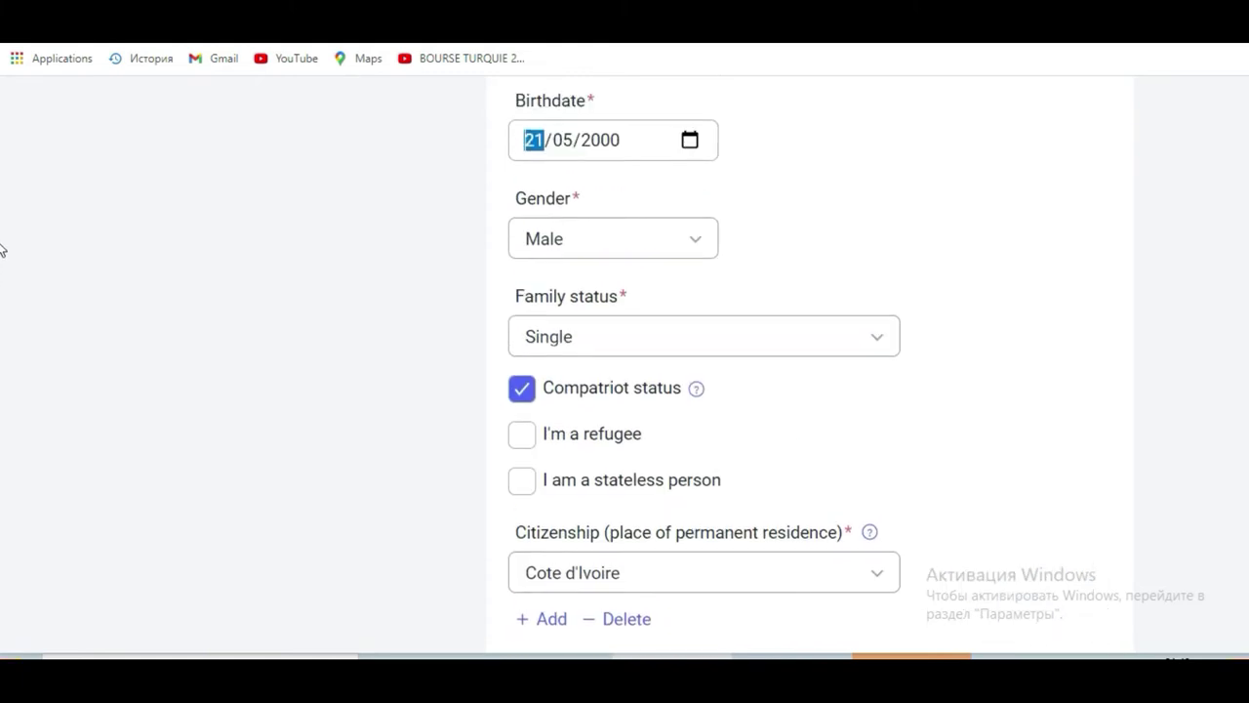
left_click(632, 334)
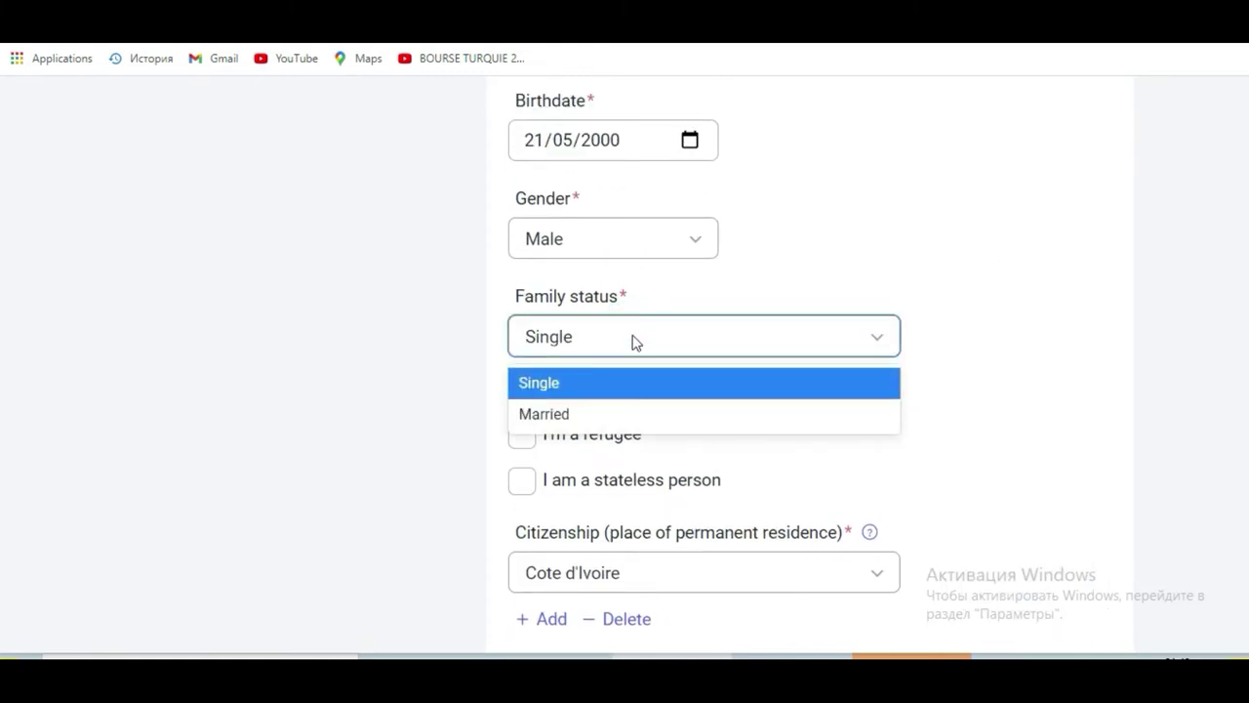
left_click(632, 335)
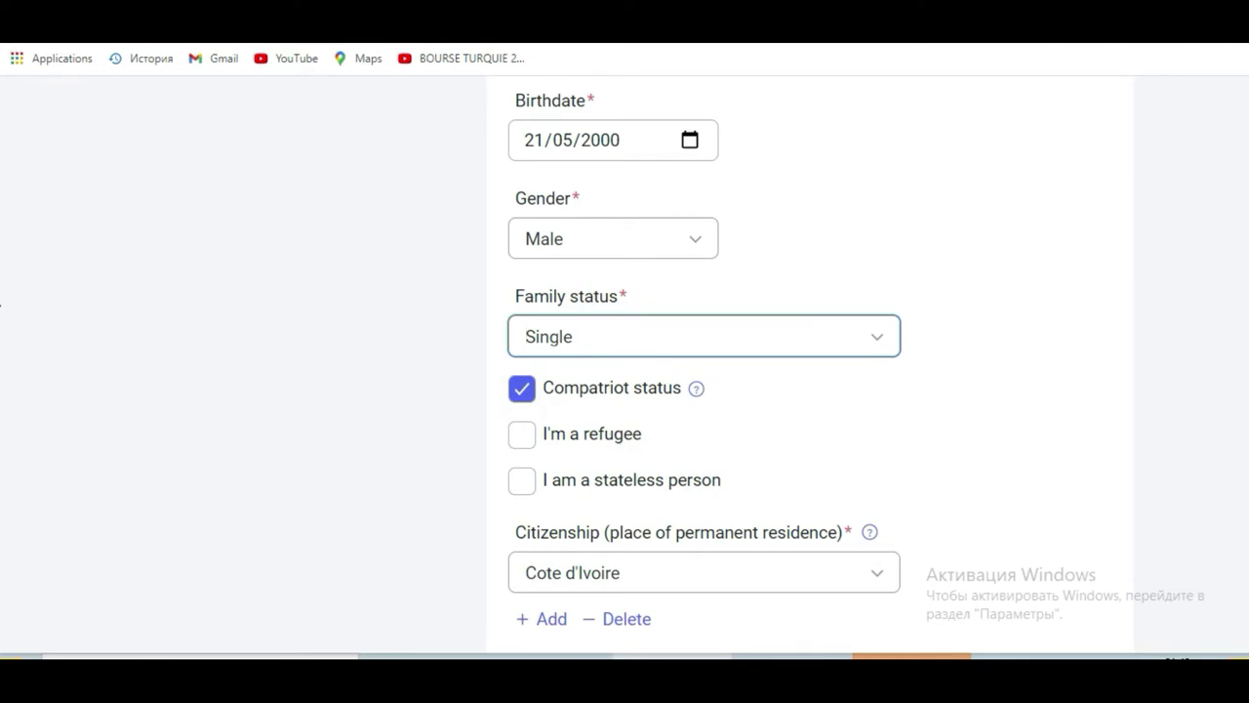
scroll(2, 283, "down", 2)
scroll(2, 283, "up", 1)
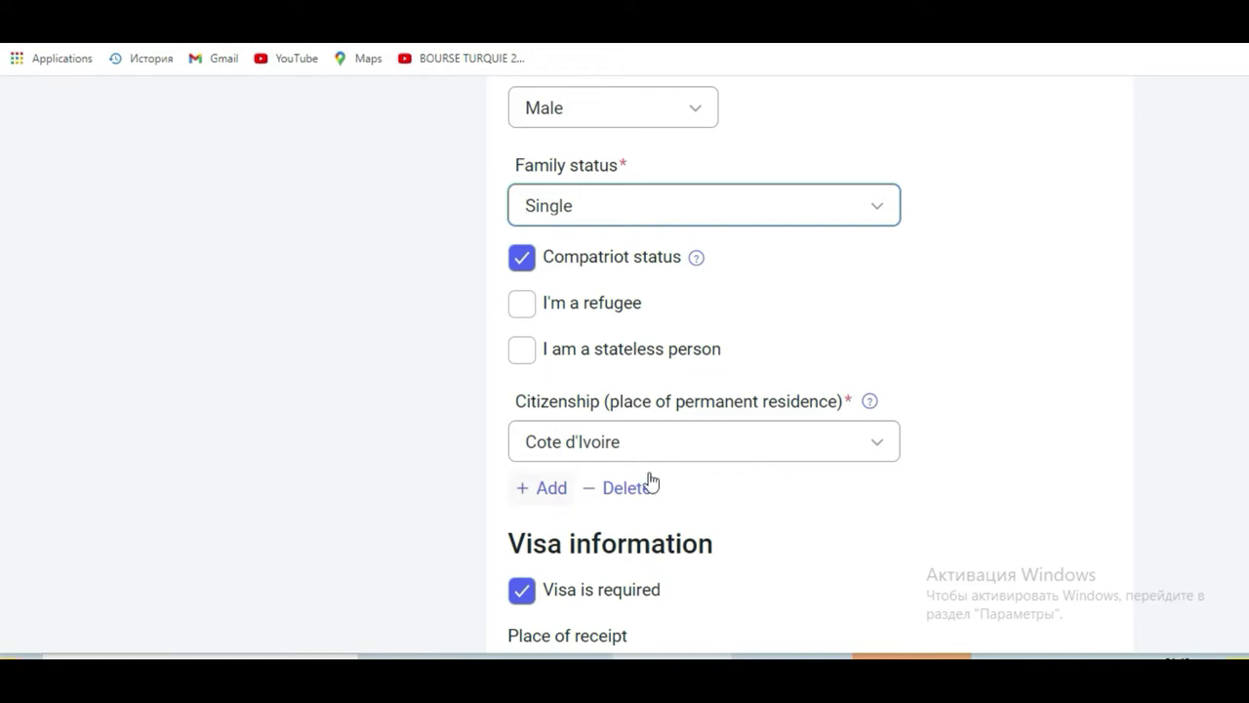
left_click(697, 448)
left_click(697, 448)
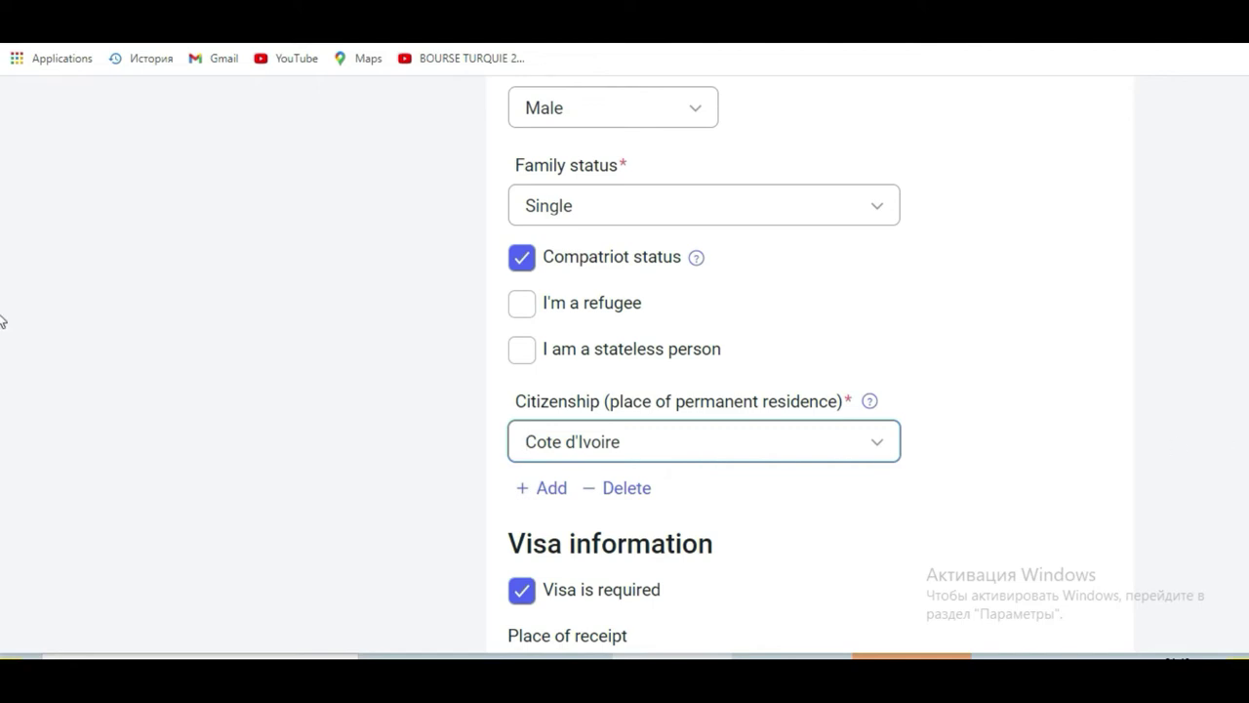
Step: Set the city of obtaining the visa to Abidjan in the Visa information section
scroll(2, 313, "down", 4)
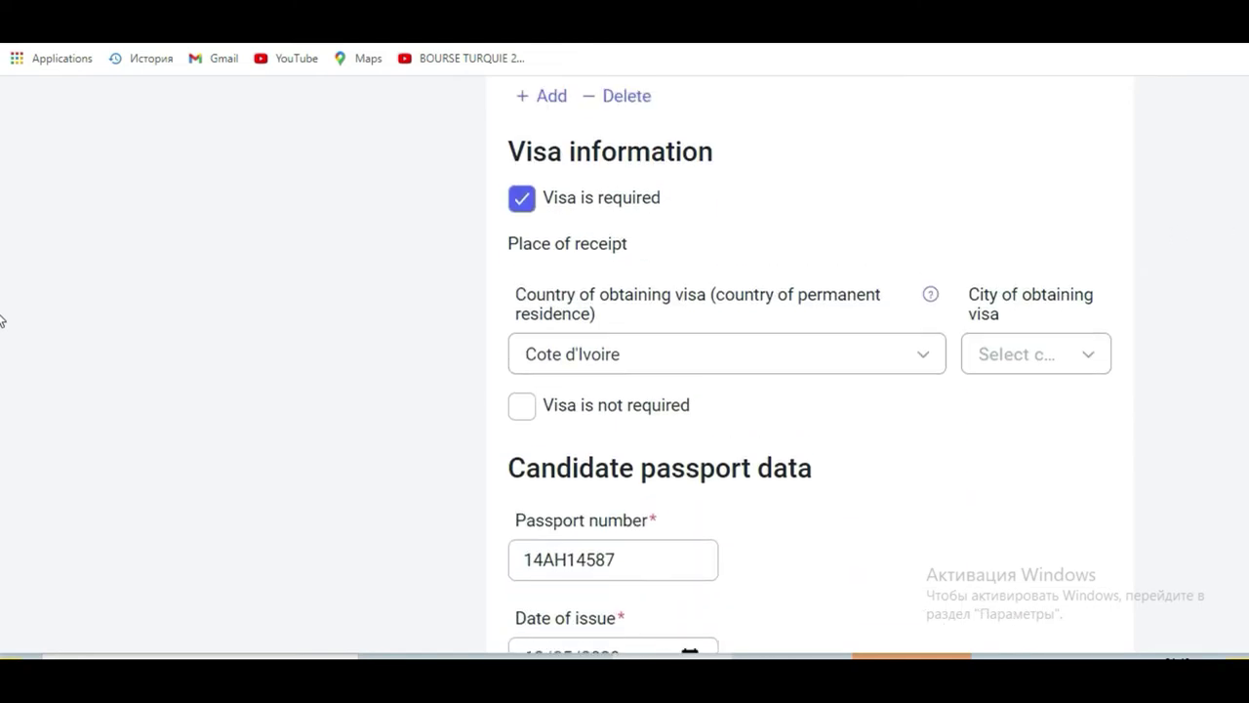
scroll(2, 313, "up", 1)
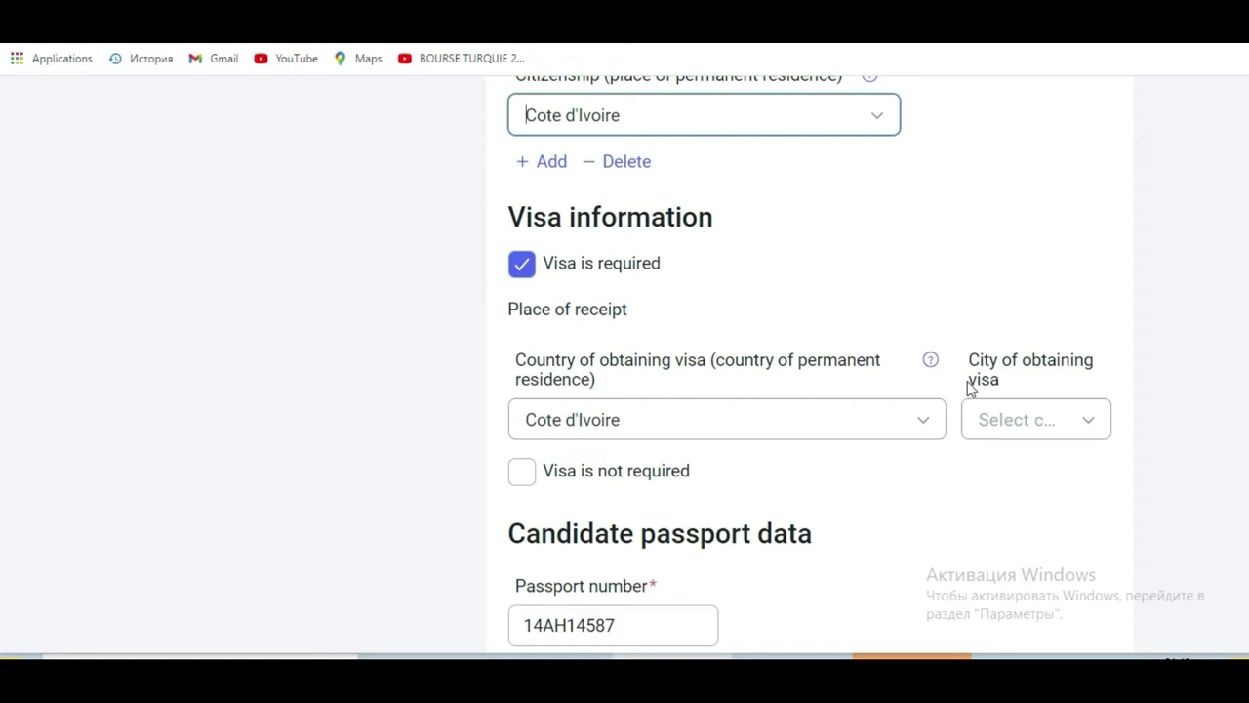
left_click(1080, 427)
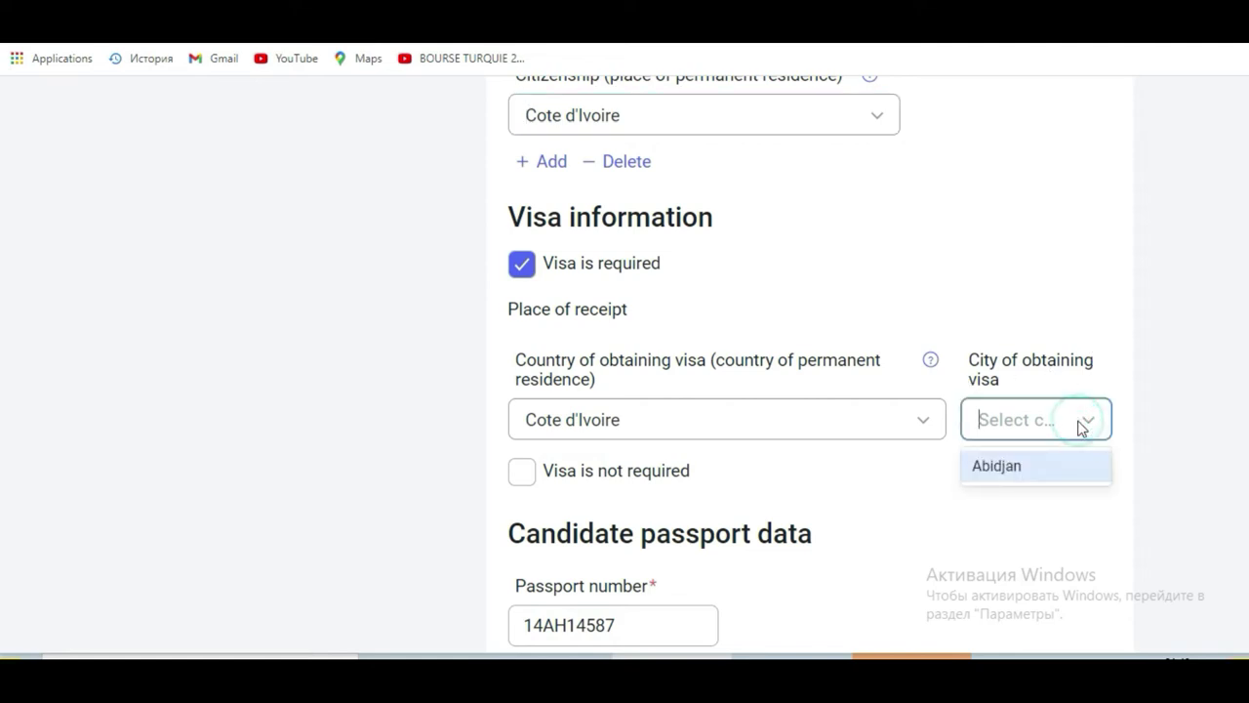
left_click(1062, 472)
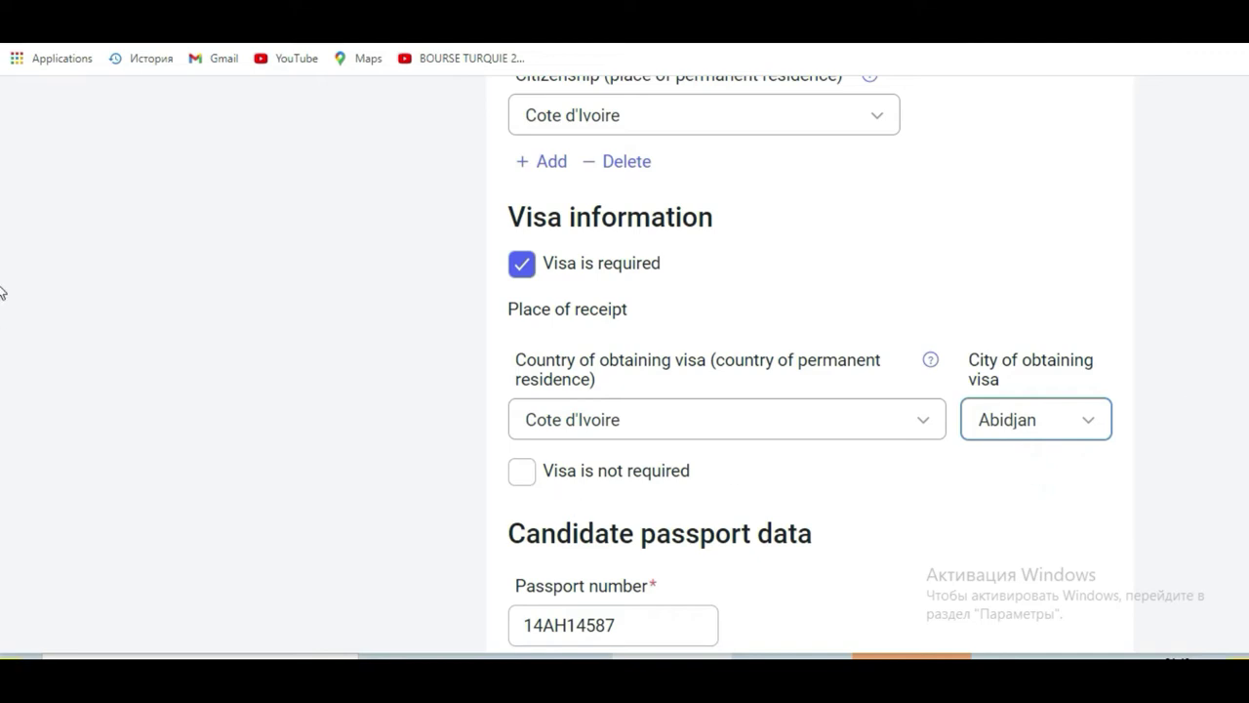
Step: Review the candidate passport data, including the passport number, date of issue and validity date
scroll(2, 291, "down", 4)
scroll(2, 308, "up", 2)
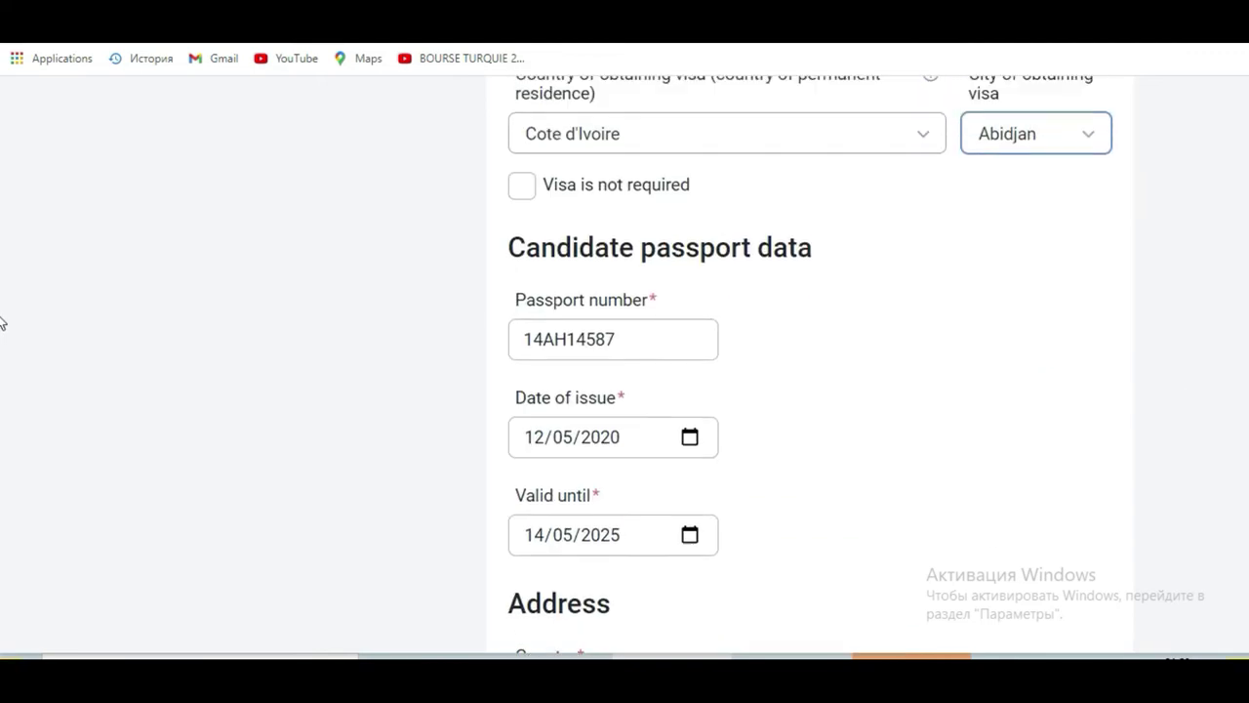
scroll(1, 310, "down", 1)
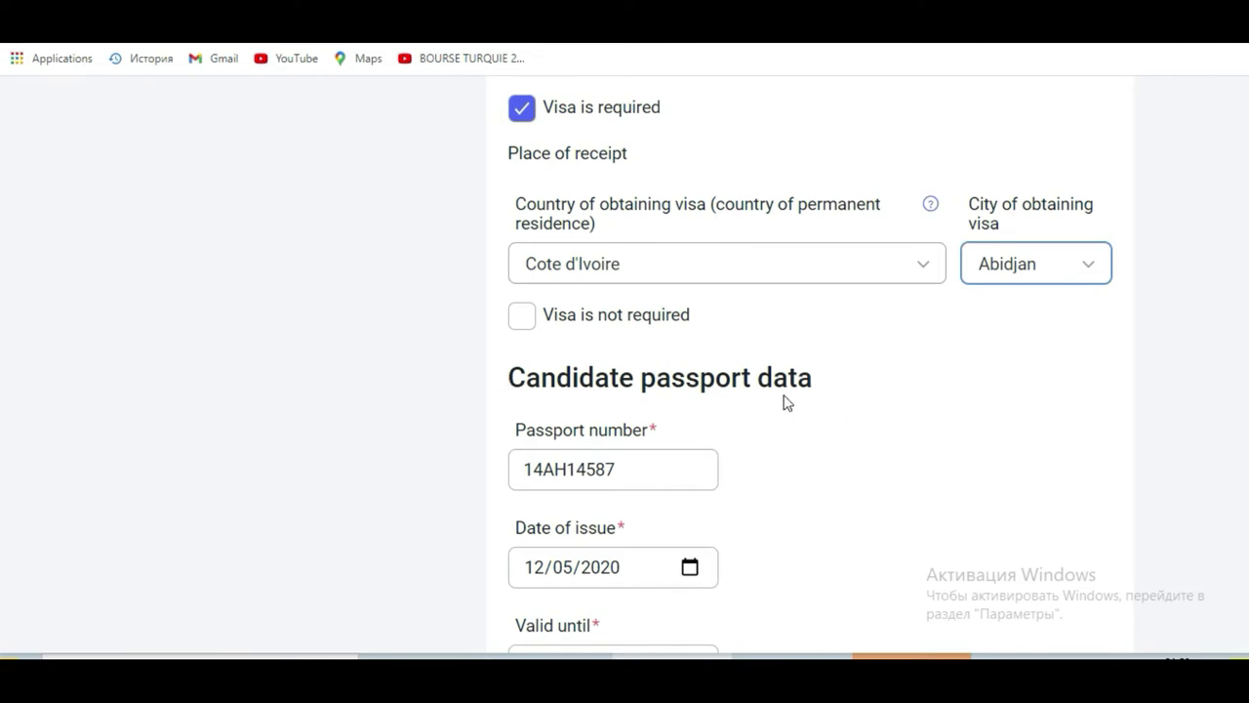
left_click(625, 468)
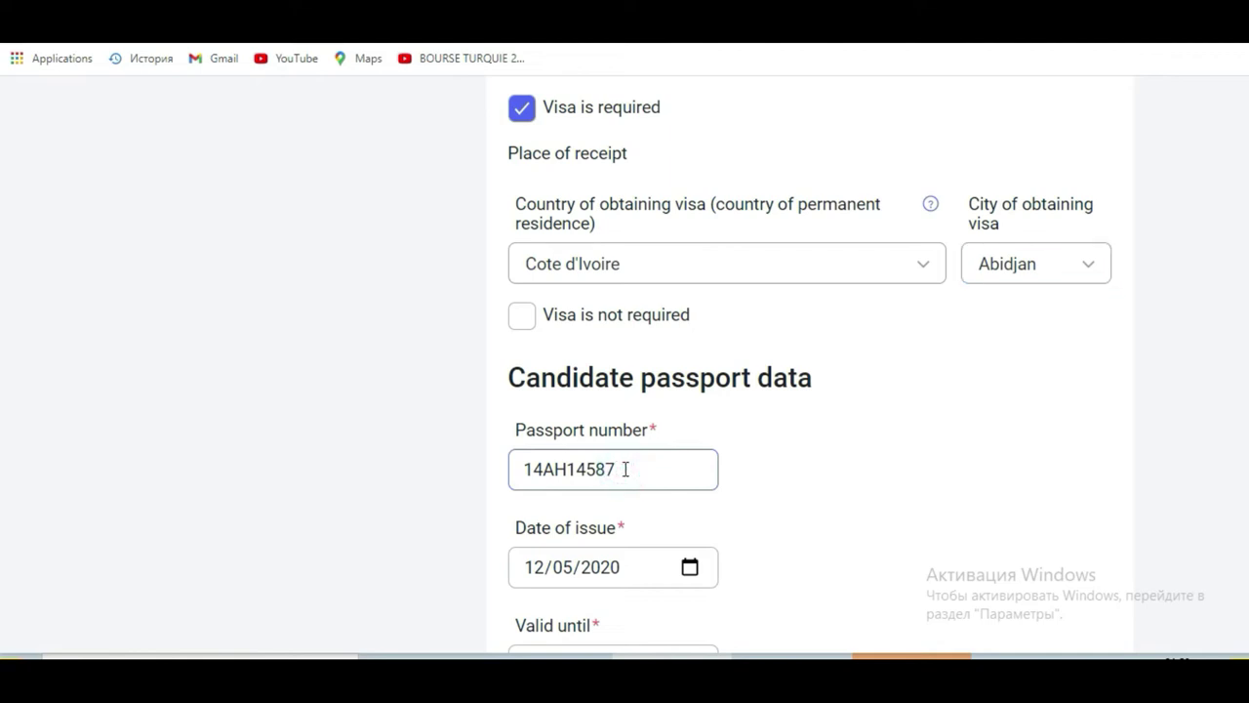
scroll(2, 356, "down", 3)
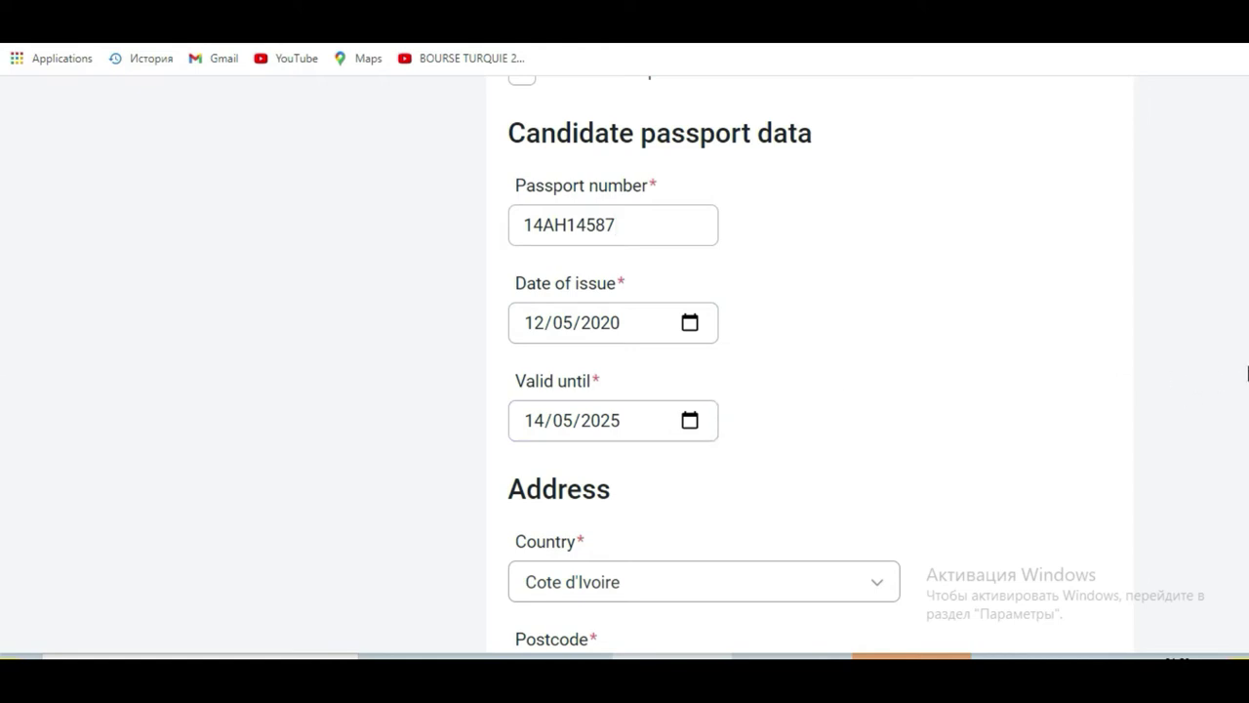
Step: Enter abidjan as the Province / State / Region in the Address section
scroll(1, 353, "down", 3)
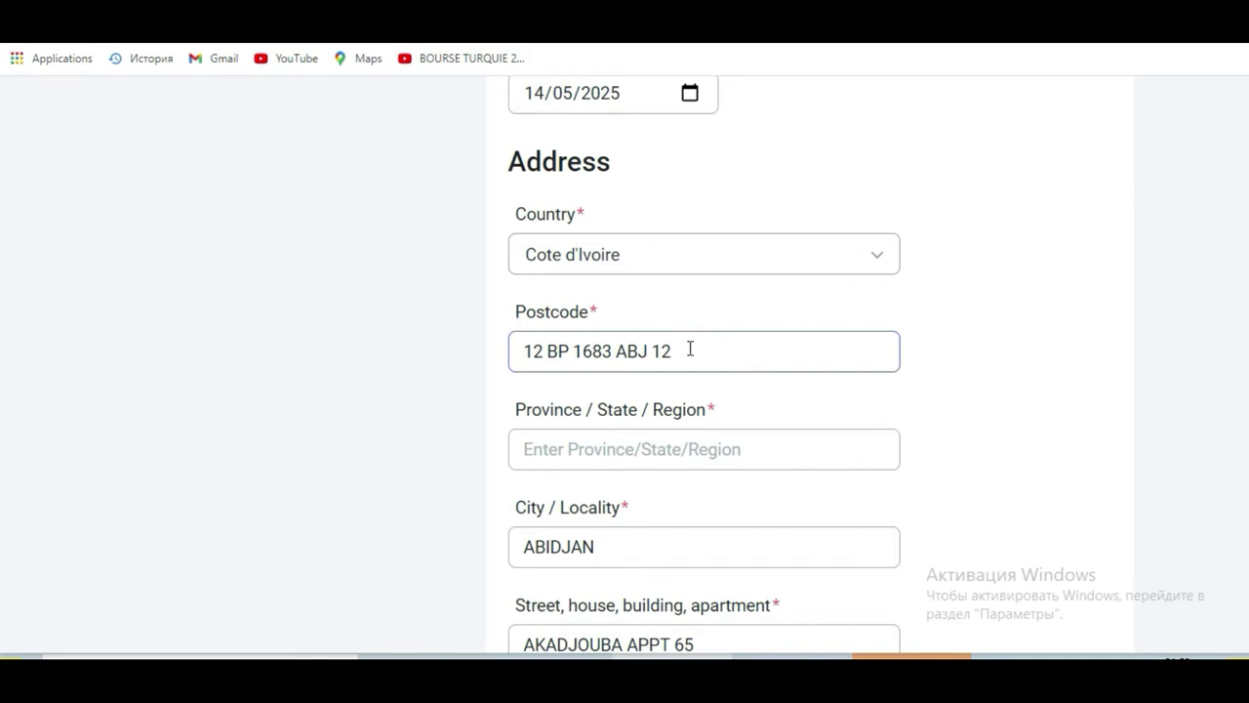
left_click(700, 408)
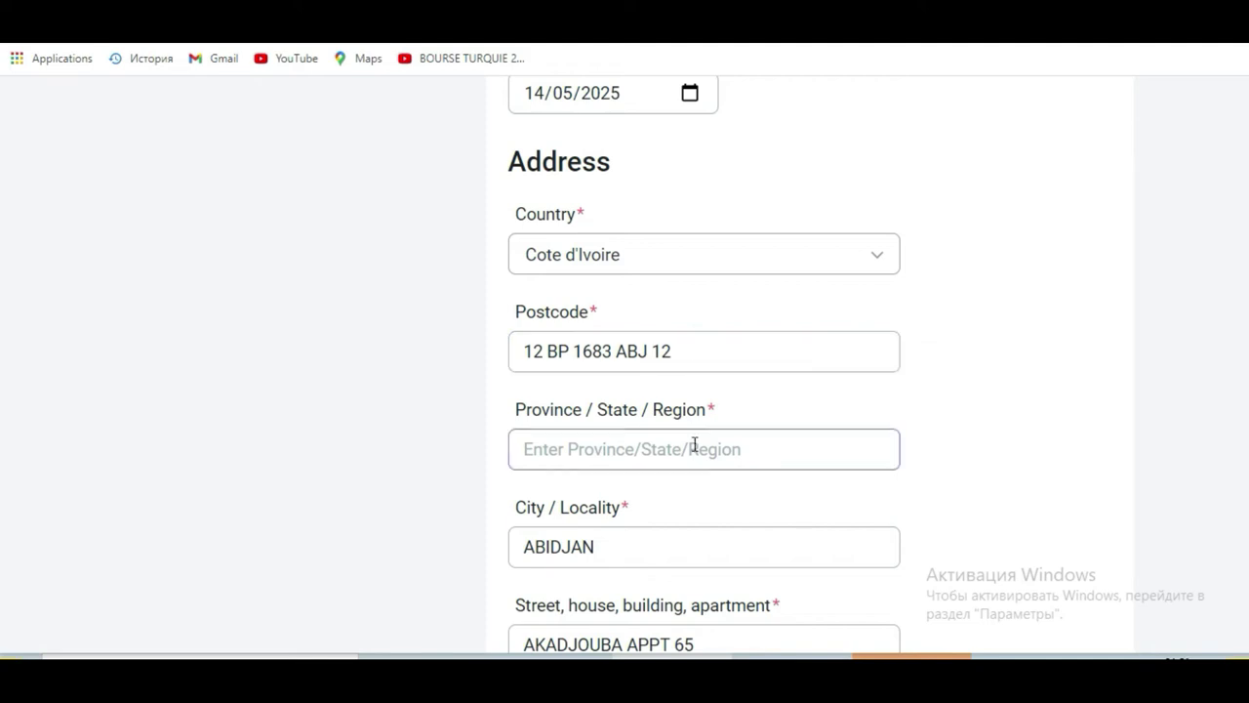
left_click(694, 463)
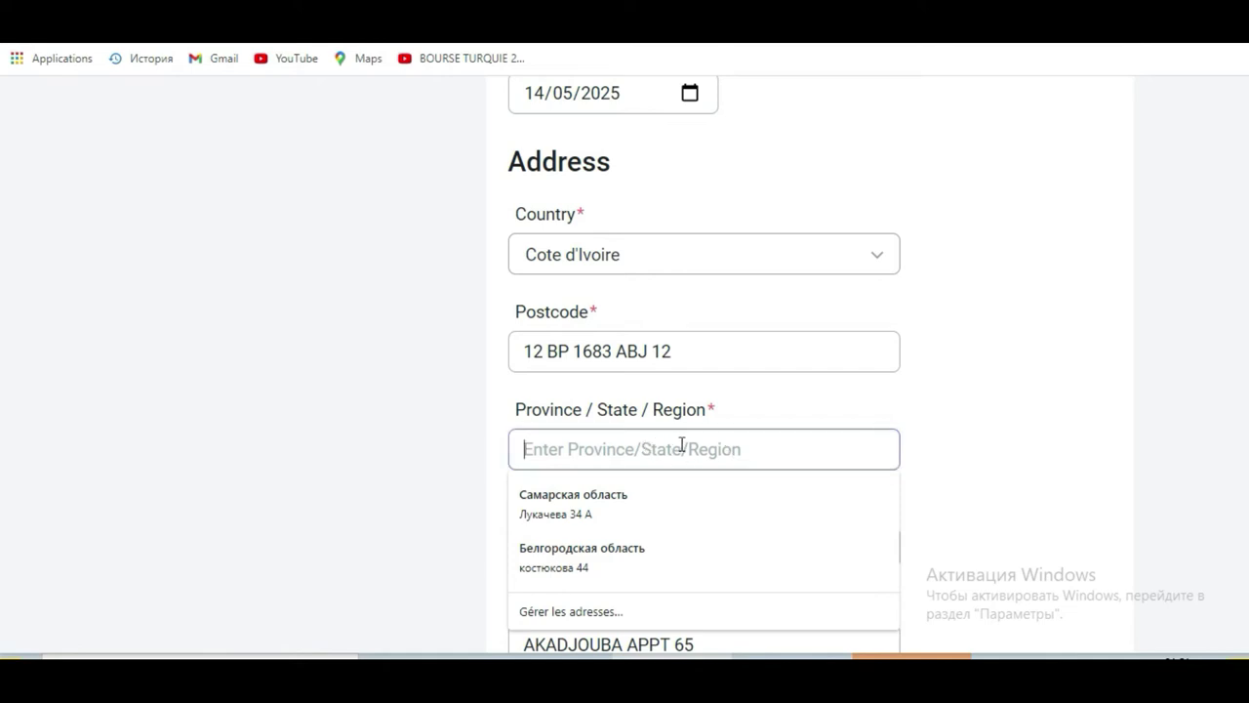
type("a")
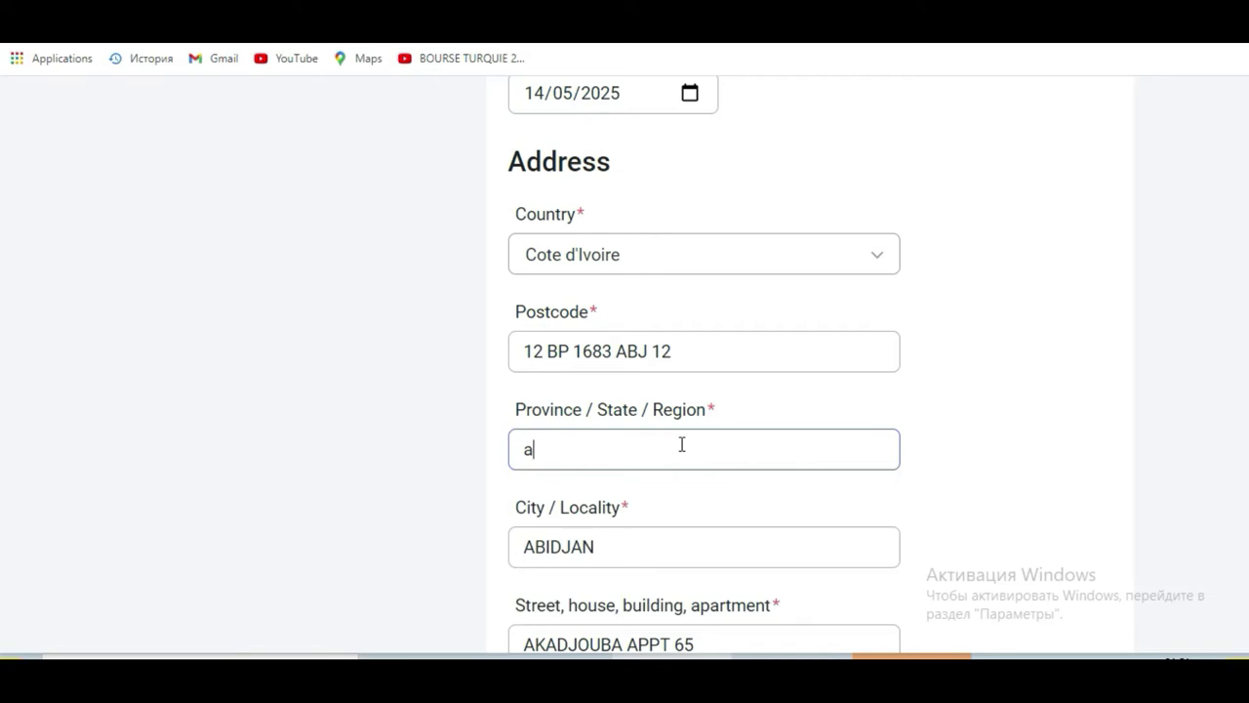
type("bidjan")
key("Tab")
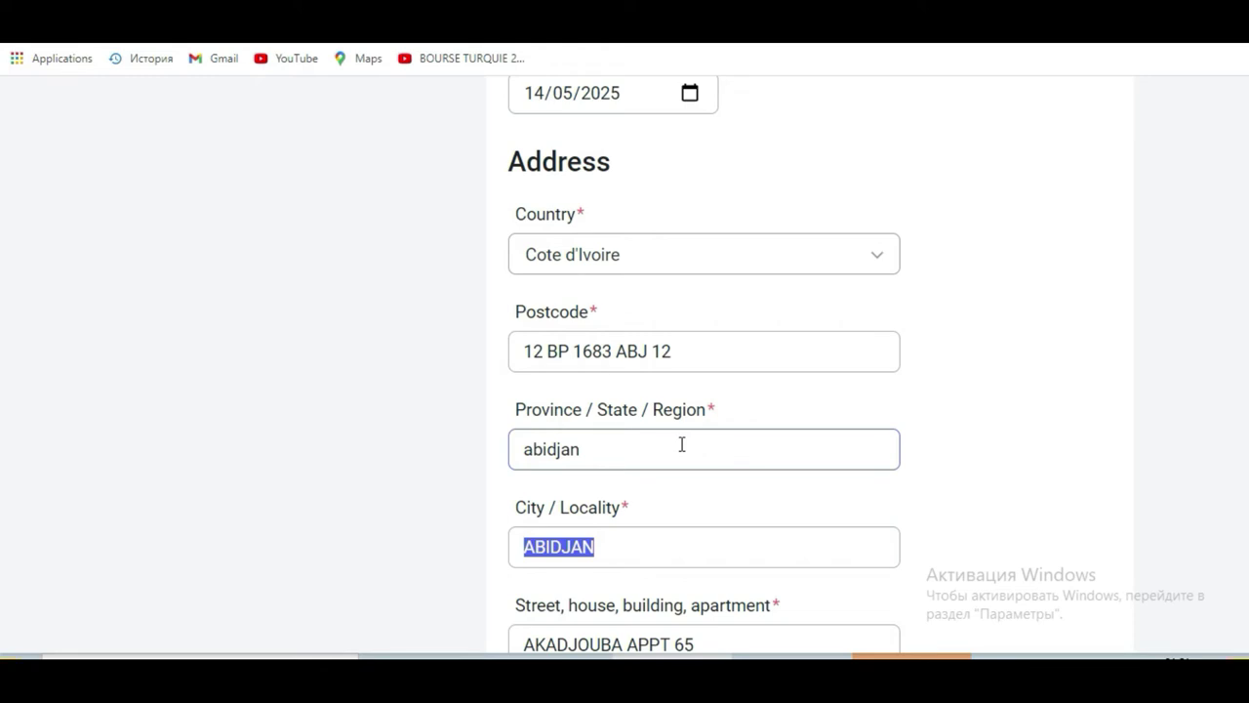
scroll(2, 390, "down", 2)
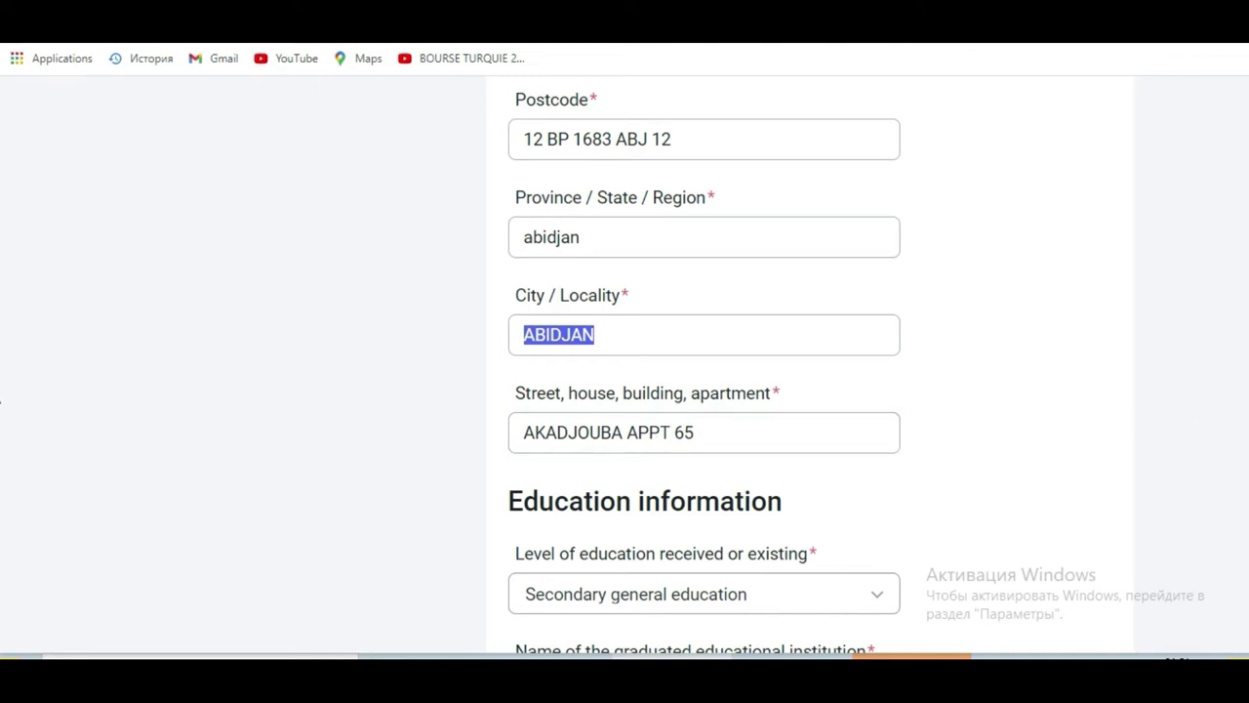
Step: Review the Education information section, including the education level options, graduated institution, its country and address, and the year of ending
scroll(2, 410, "down", 2)
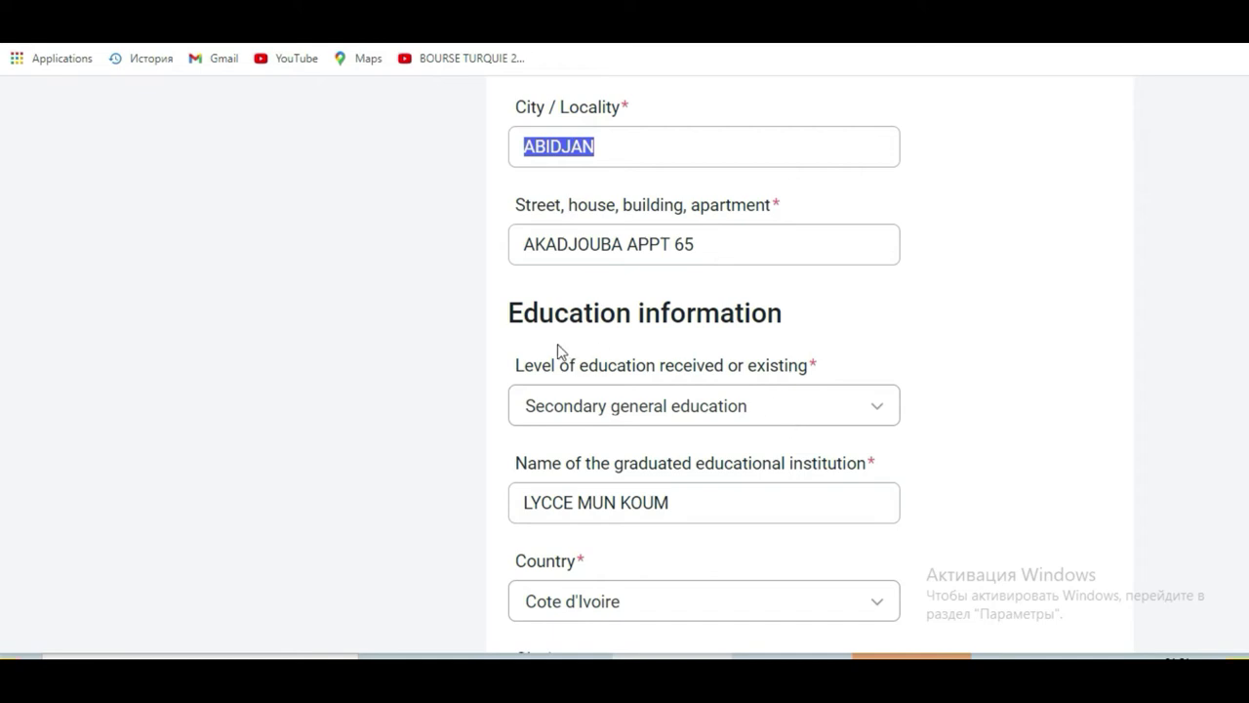
left_click(837, 416)
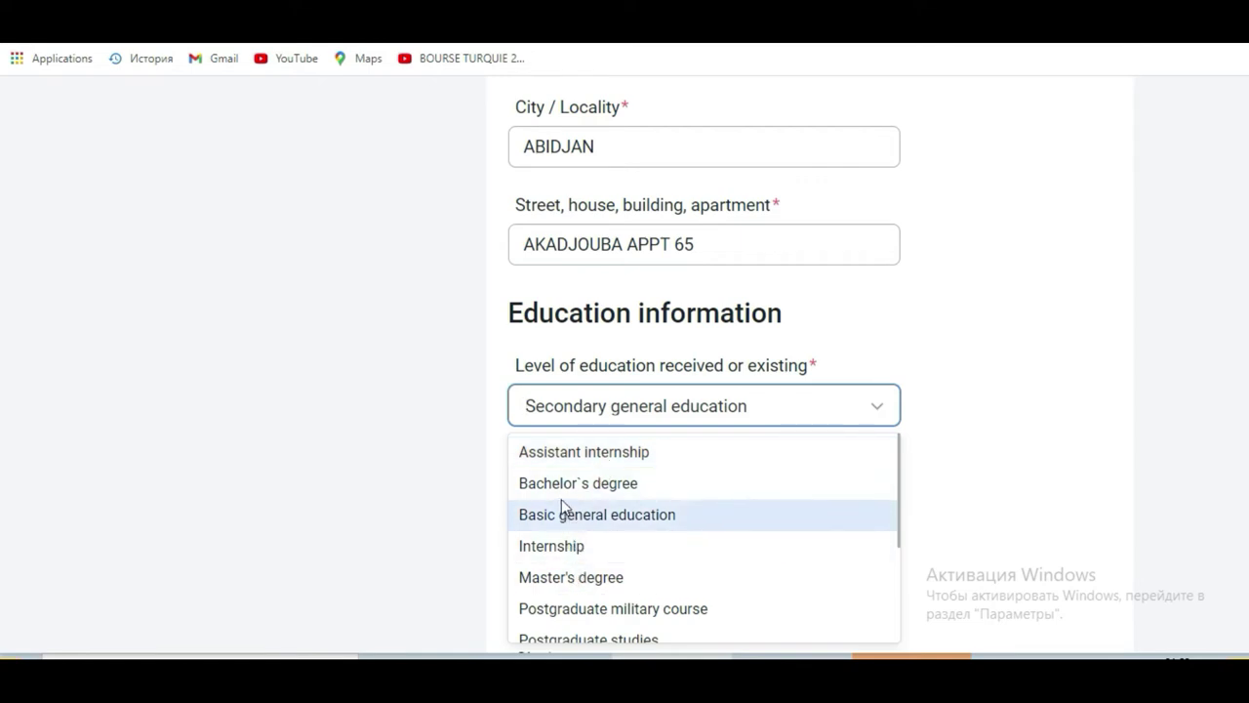
left_click(553, 421)
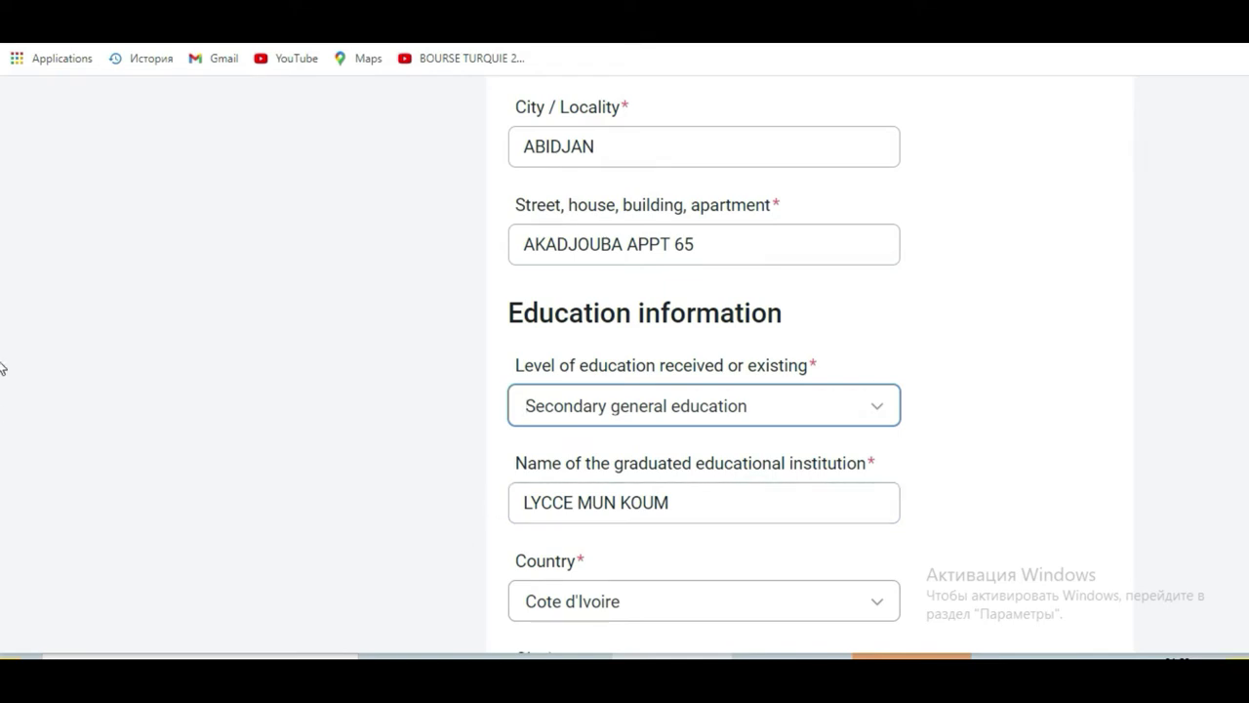
scroll(2, 424, "down", 3)
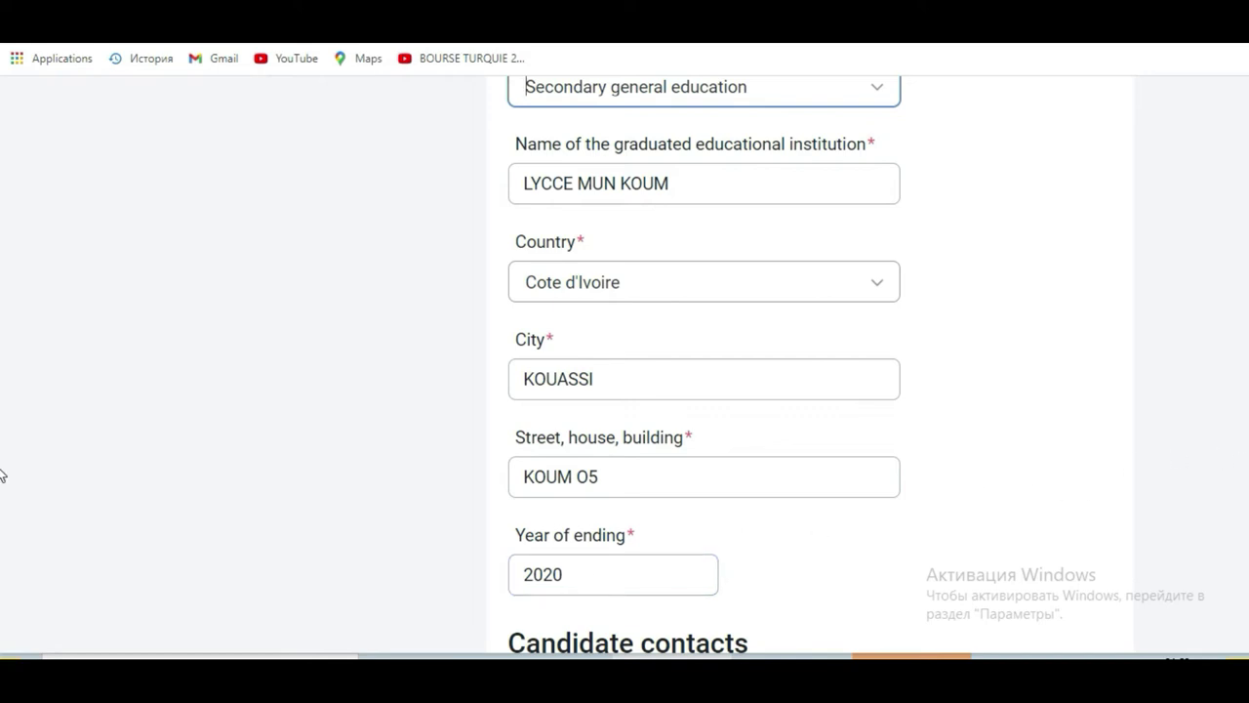
scroll(1, 473, "up", 2)
scroll(1, 472, "down", 1)
scroll(1, 472, "down", 1)
left_click_drag(568, 574, 512, 572)
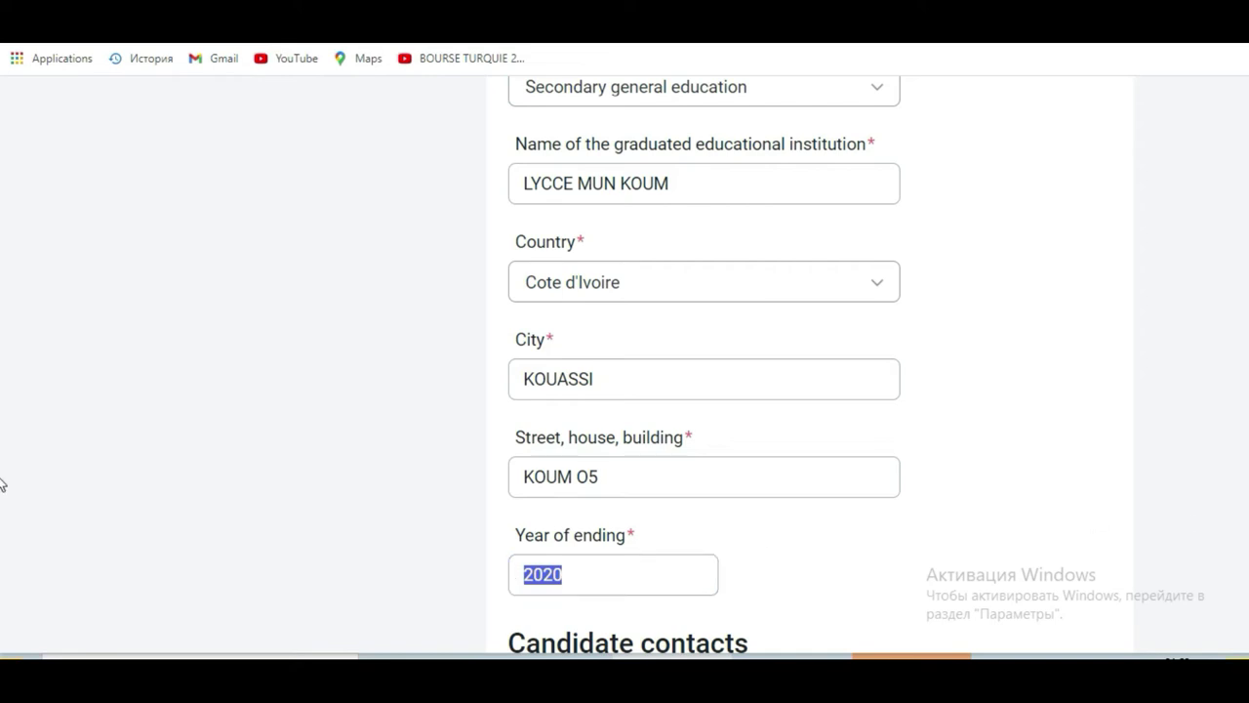
Step: Check the email address and mobile phone number entered under Candidate contacts
scroll(2, 483, "down", 5)
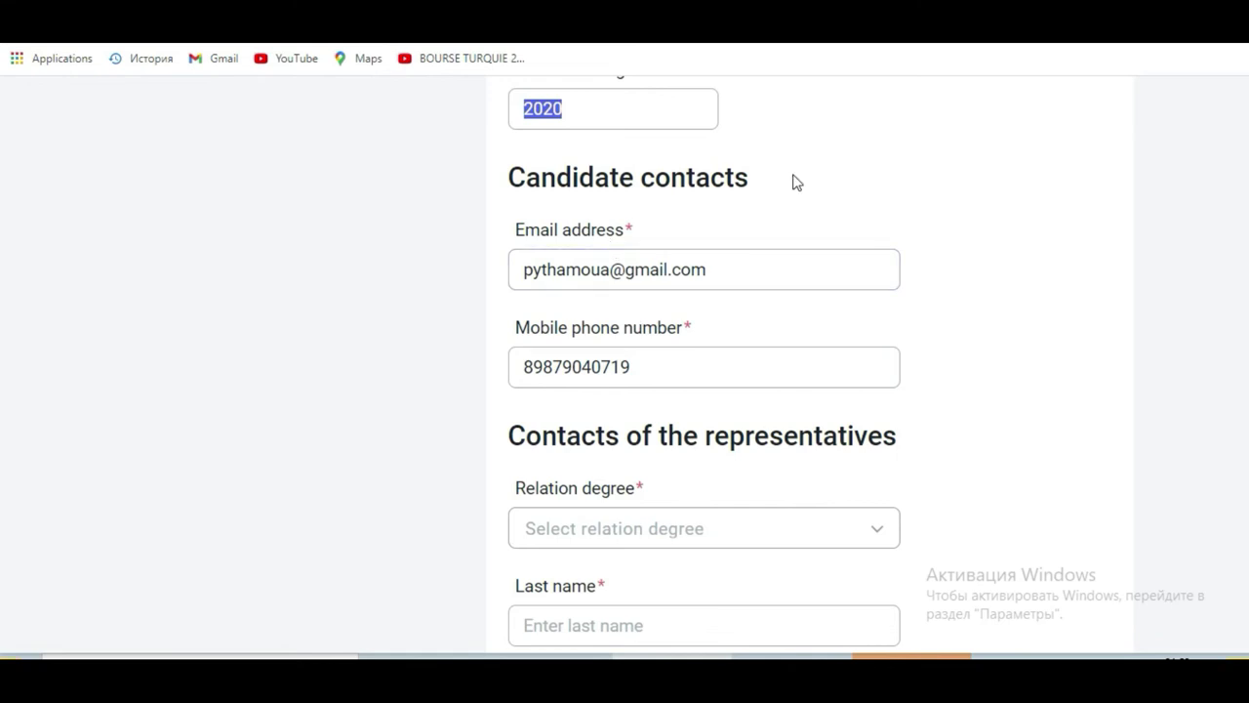
left_click_drag(716, 265, 466, 276)
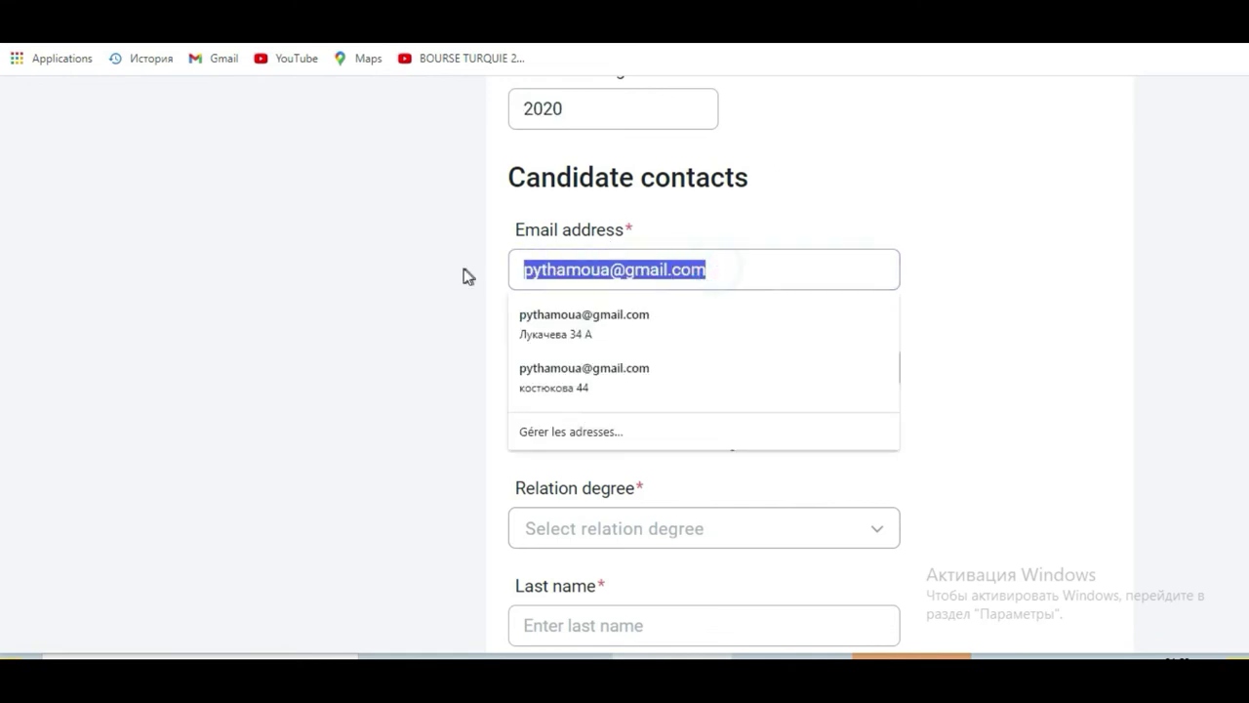
left_click(429, 312)
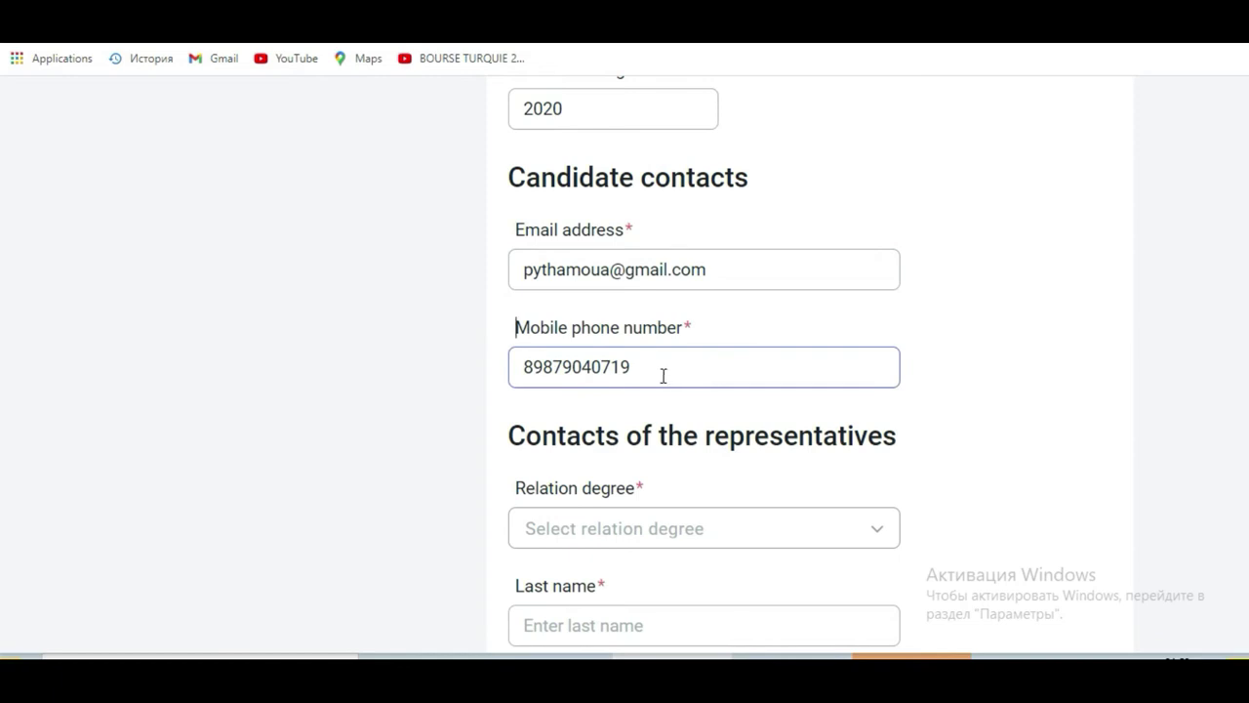
left_click_drag(661, 373, 501, 367)
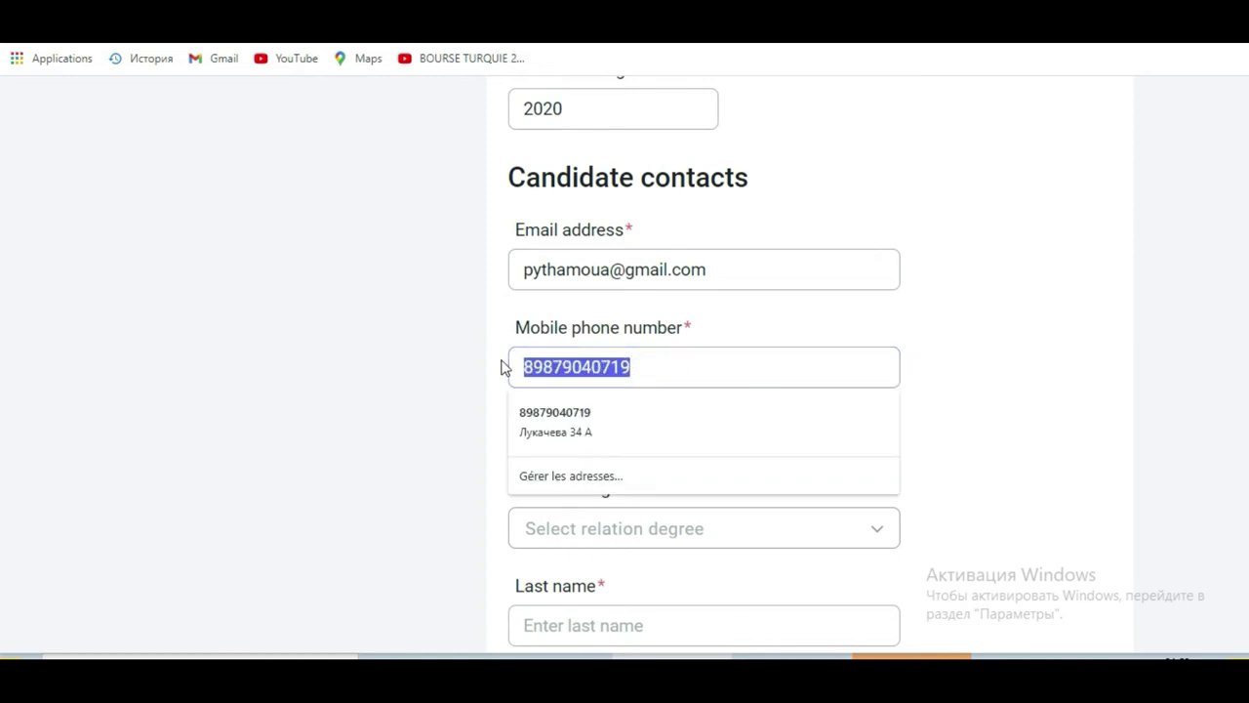
left_click(455, 387)
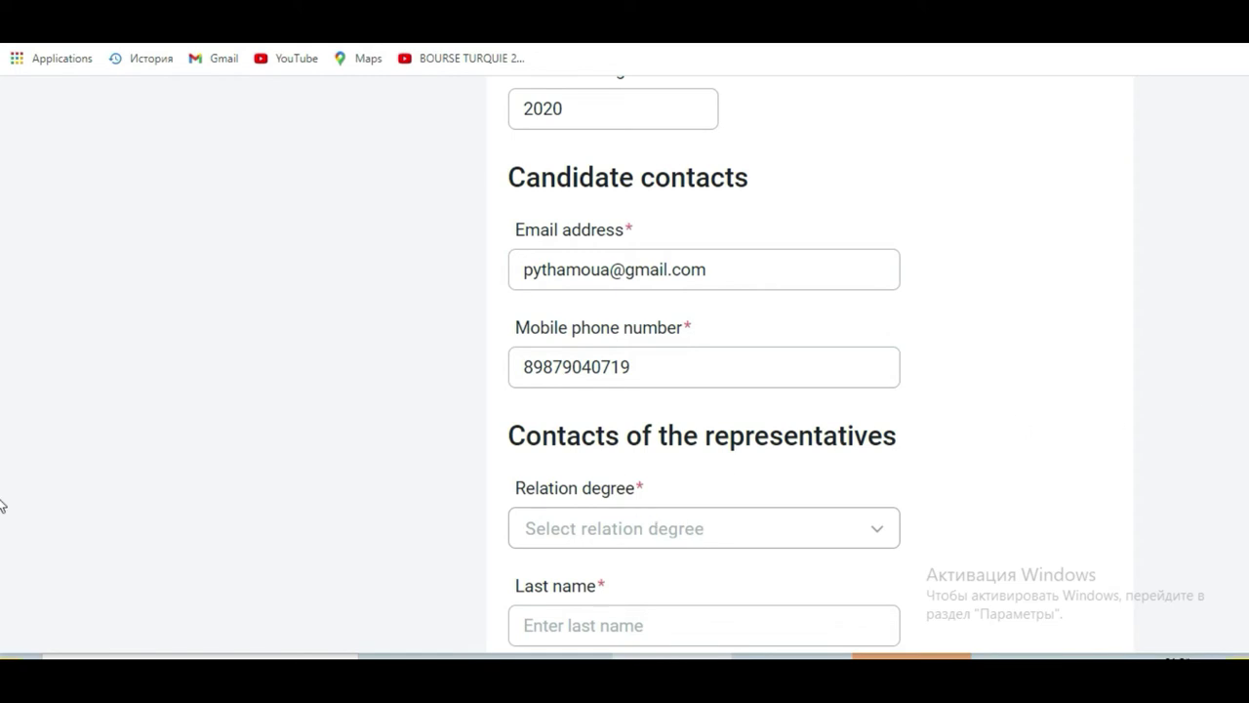
Step: Examine the relation degree, name, patronymic, mobile phone and email fields under Contacts of the representatives
scroll(2, 518, "down", 3)
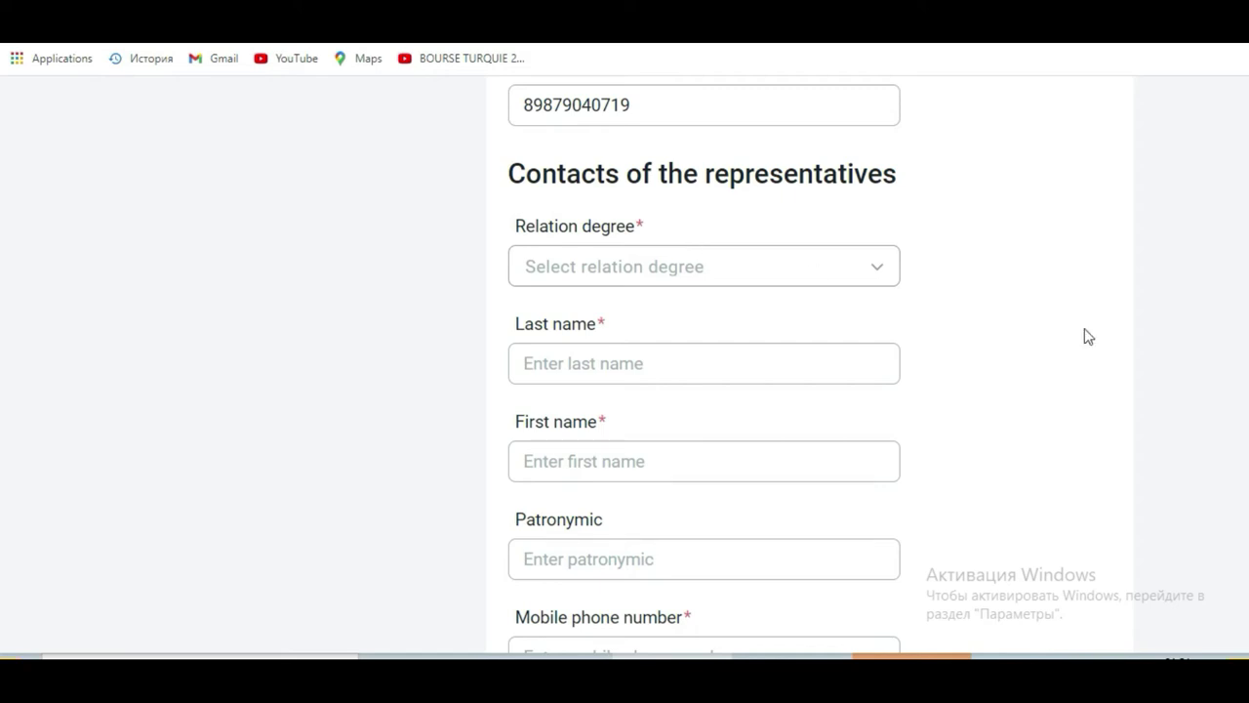
scroll(2, 576, "down", 1)
scroll(2, 578, "down", 4)
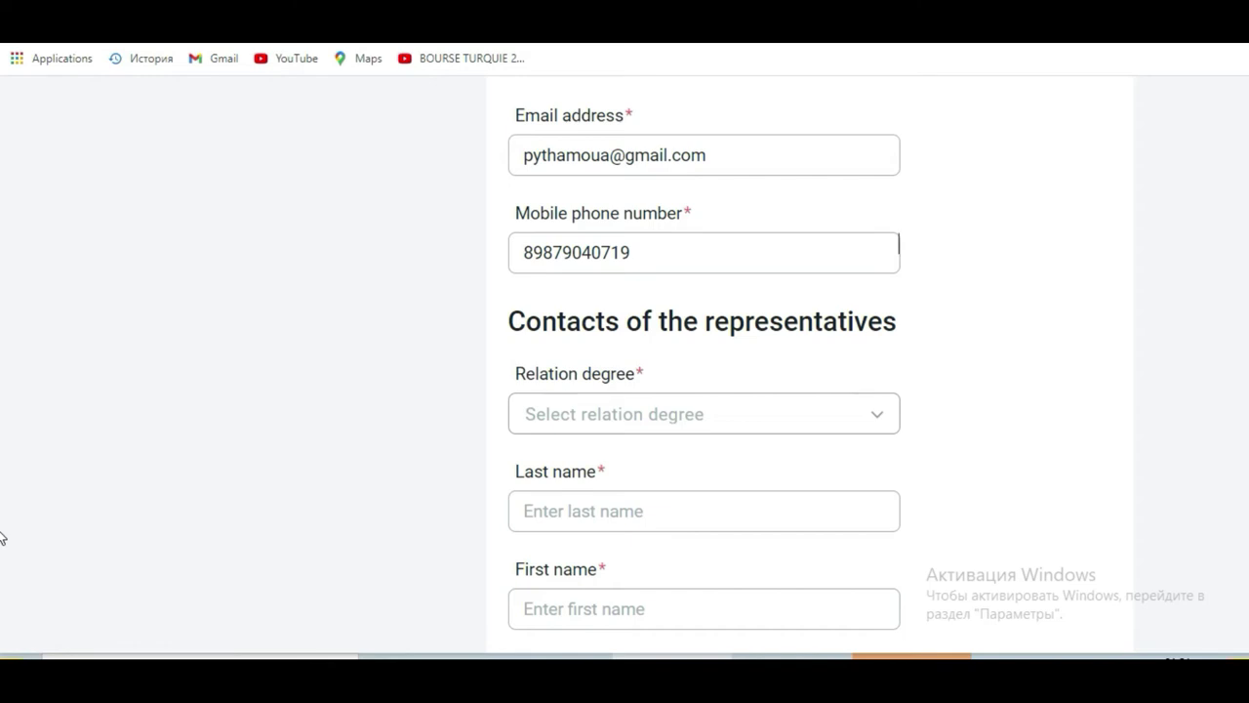
scroll(2, 538, "up", 5)
scroll(1, 532, "down", 3)
scroll(1246, 561, "down", 5)
scroll(1246, 571, "up", 1)
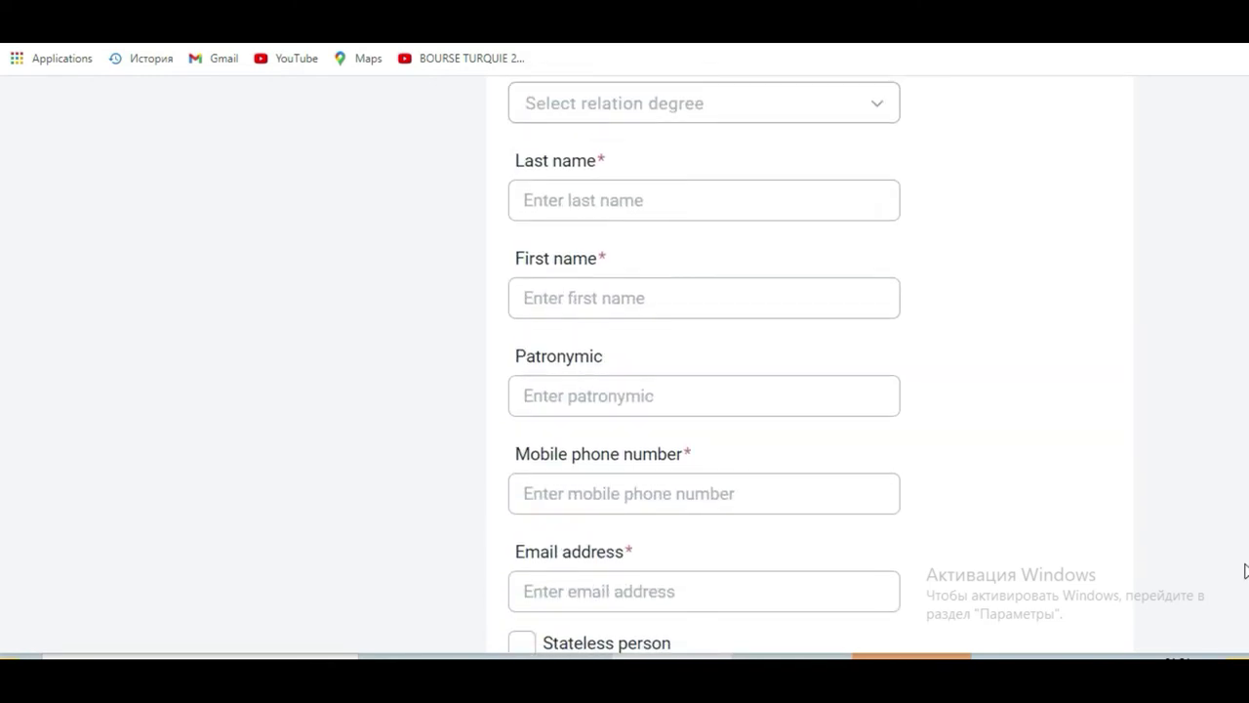
triple_click(569, 552)
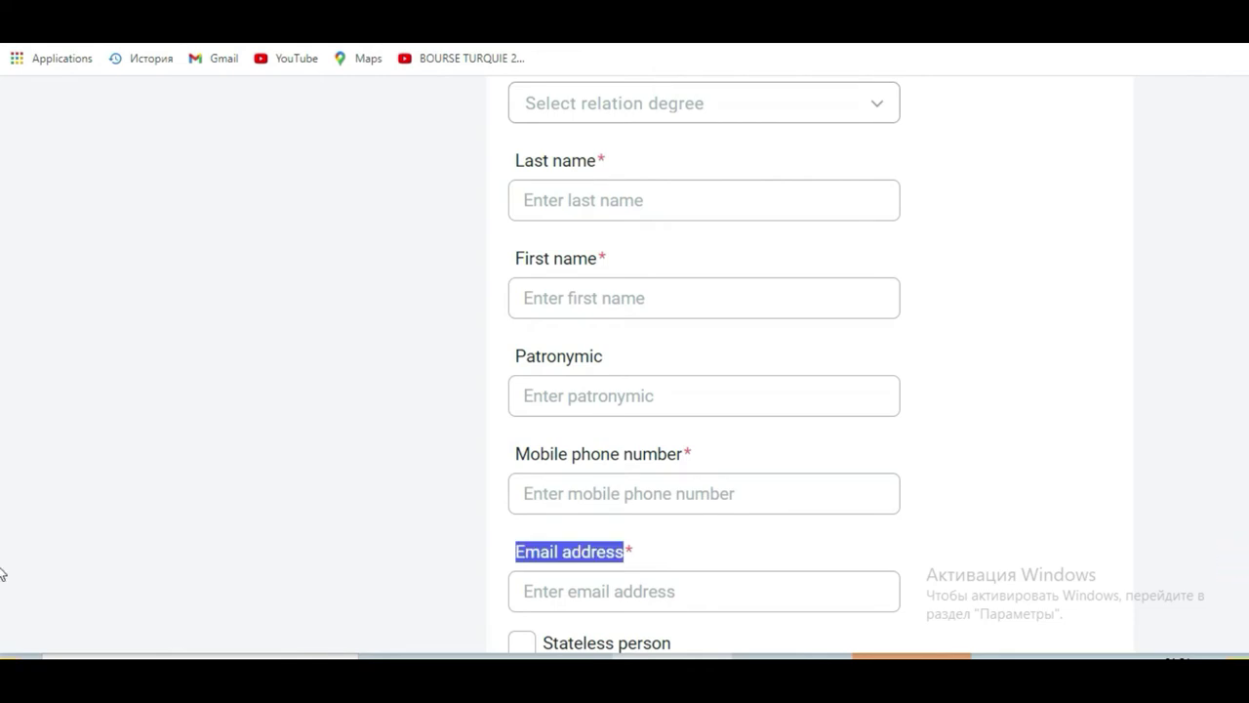
Step: Examine the representative's stateless person, citizenship and birthdate fields, and compare the required representative details with the Candidate contacts section
scroll(2, 581, "down", 4)
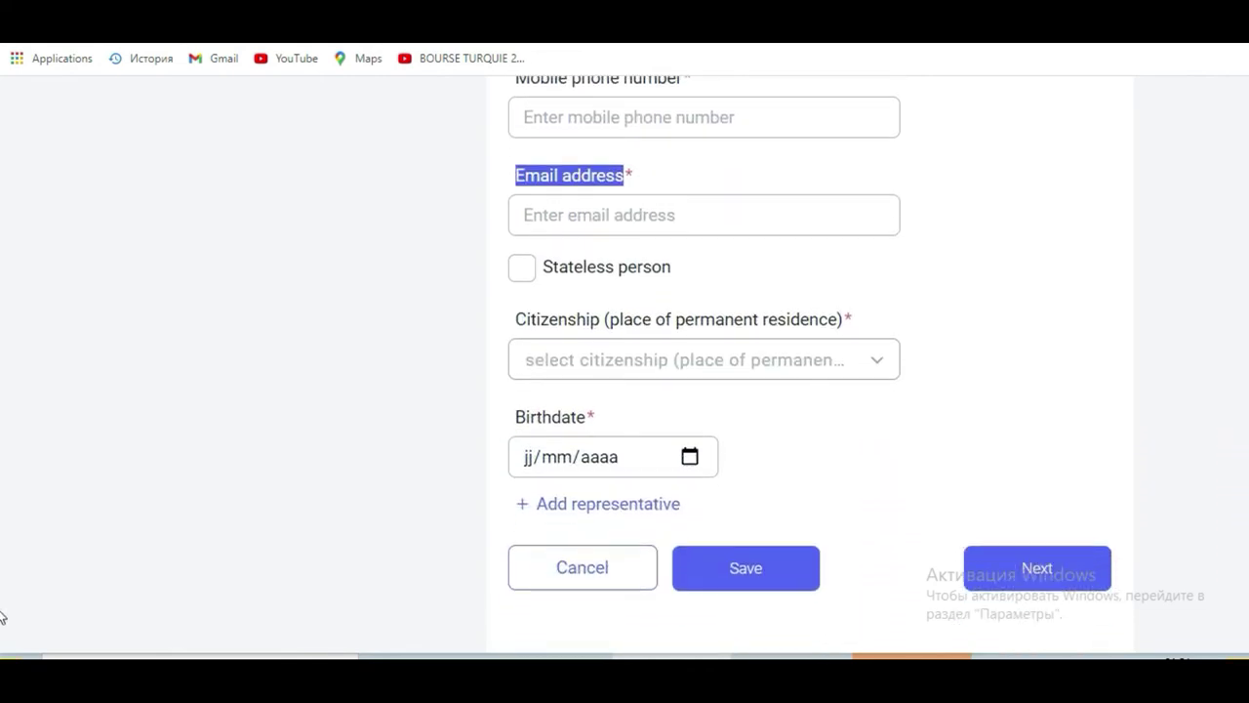
scroll(2, 520, "up", 8)
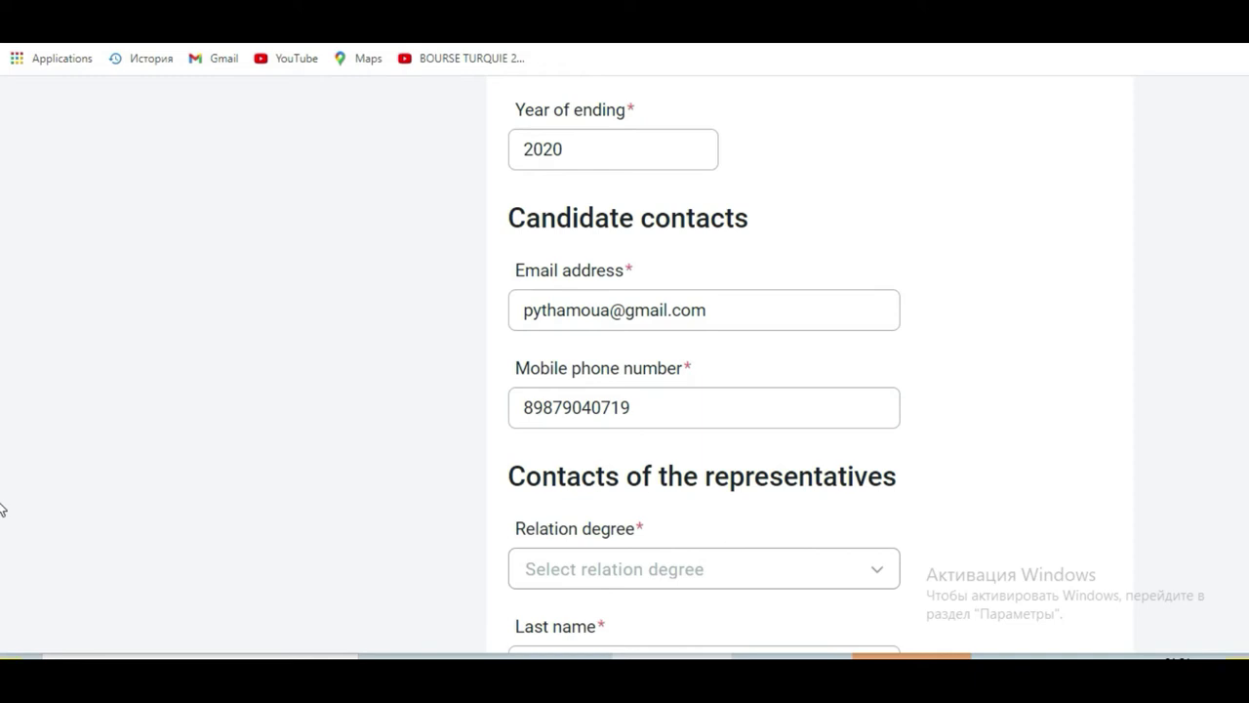
scroll(2, 520, "down", 5)
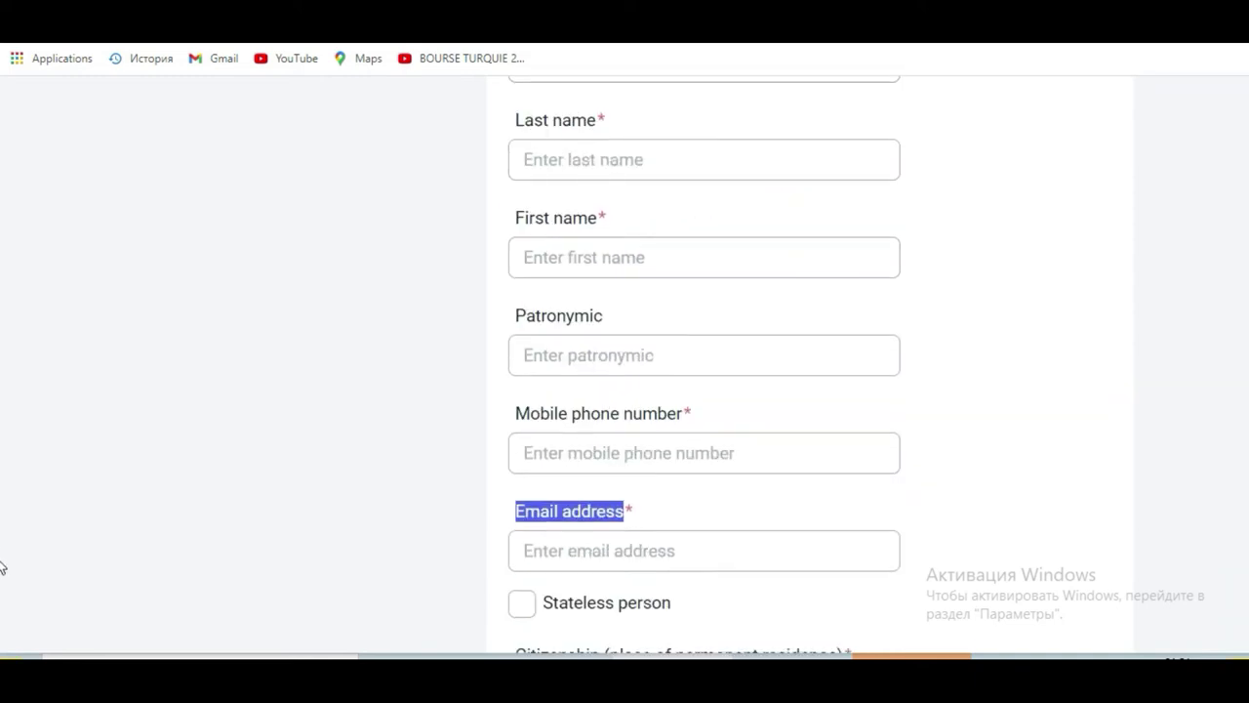
scroll(2, 567, "down", 3)
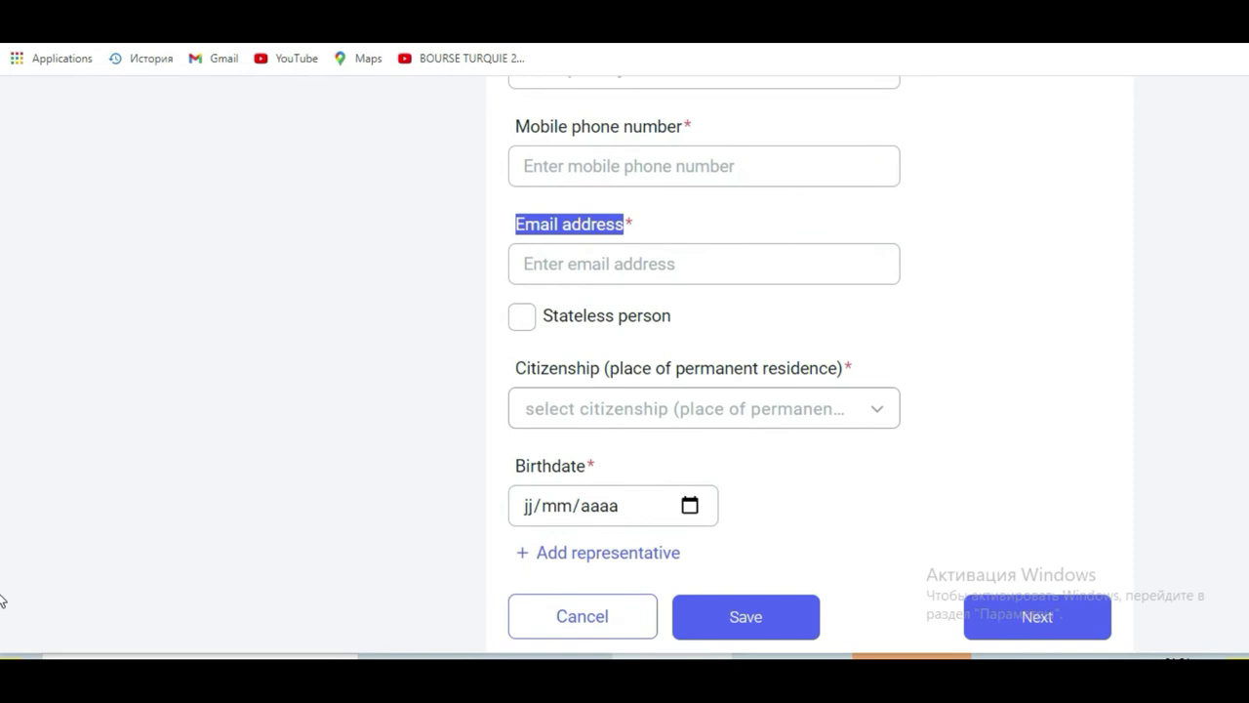
scroll(2, 601, "down", 2)
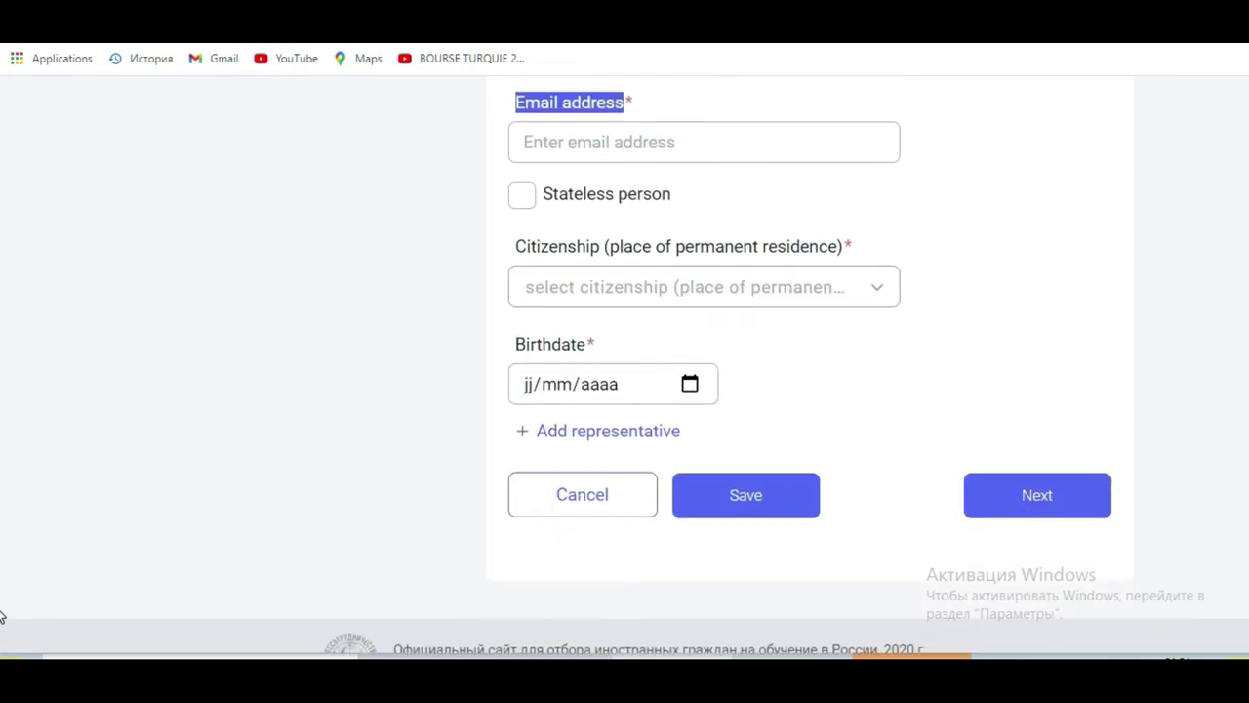
scroll(2, 615, "up", 1)
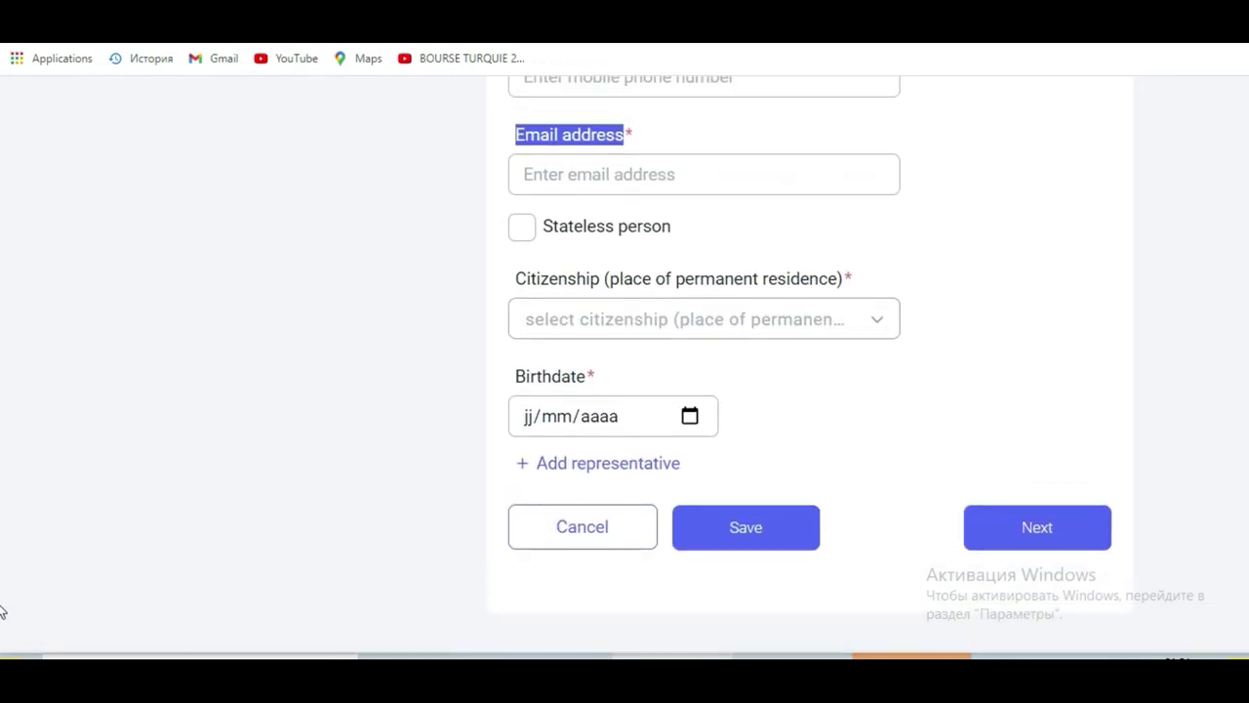
scroll(2, 608, "up", 3)
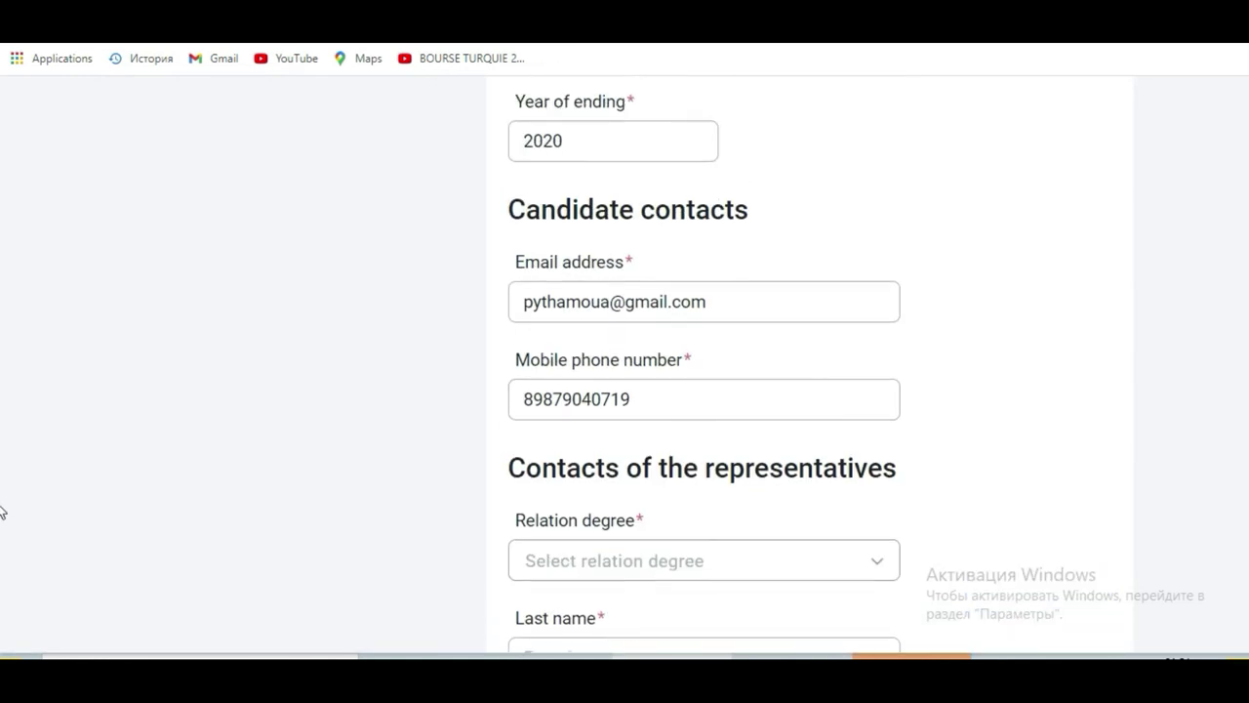
scroll(2, 502, "up", 1)
scroll(2, 502, "down", 4)
scroll(1244, 557, "down", 3)
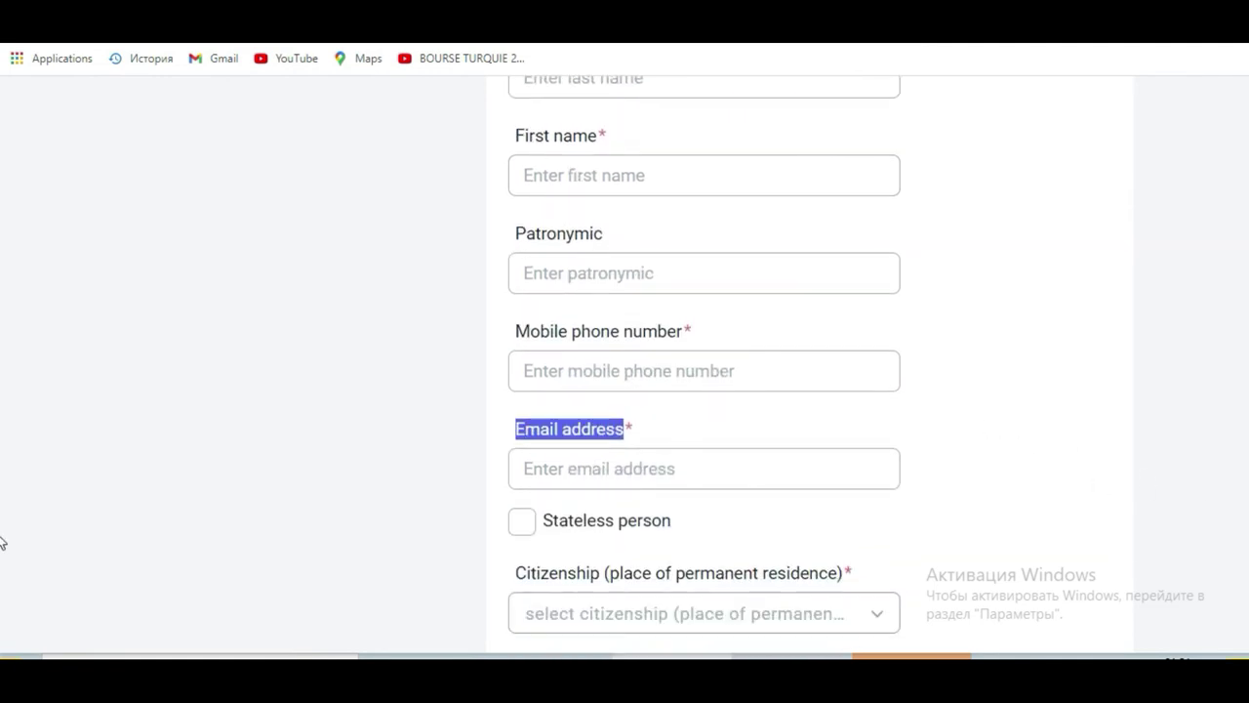
scroll(2, 539, "up", 3)
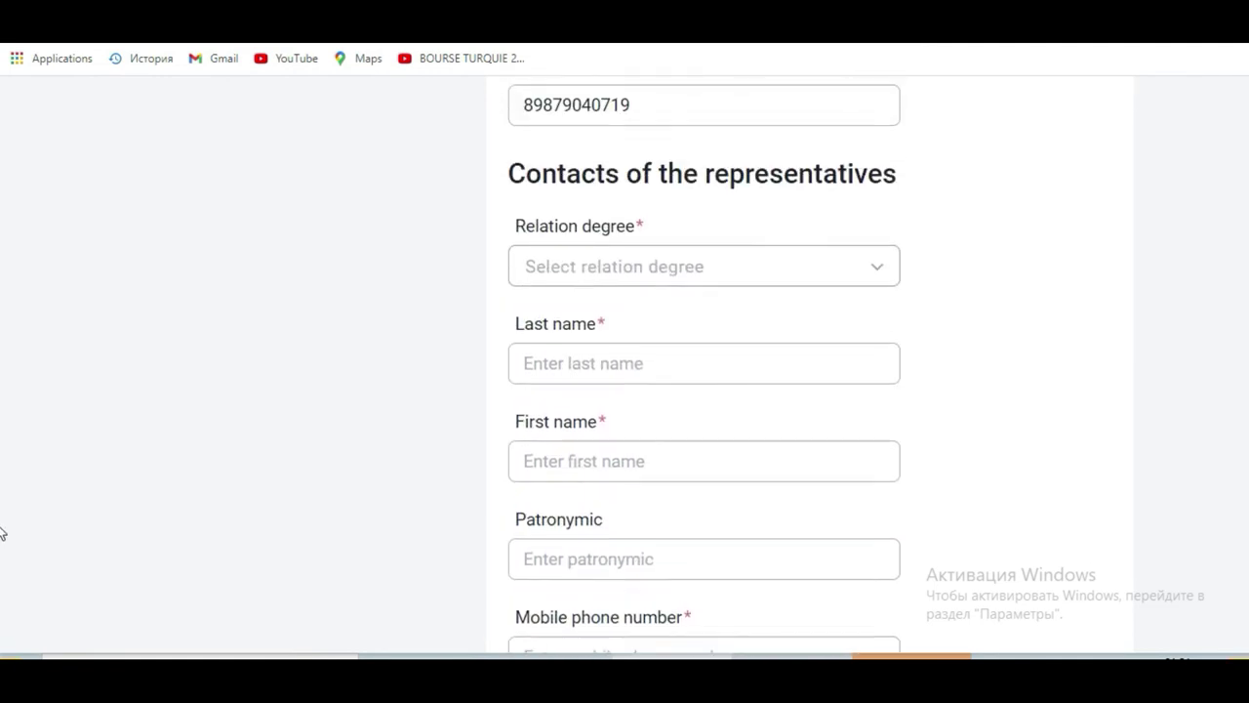